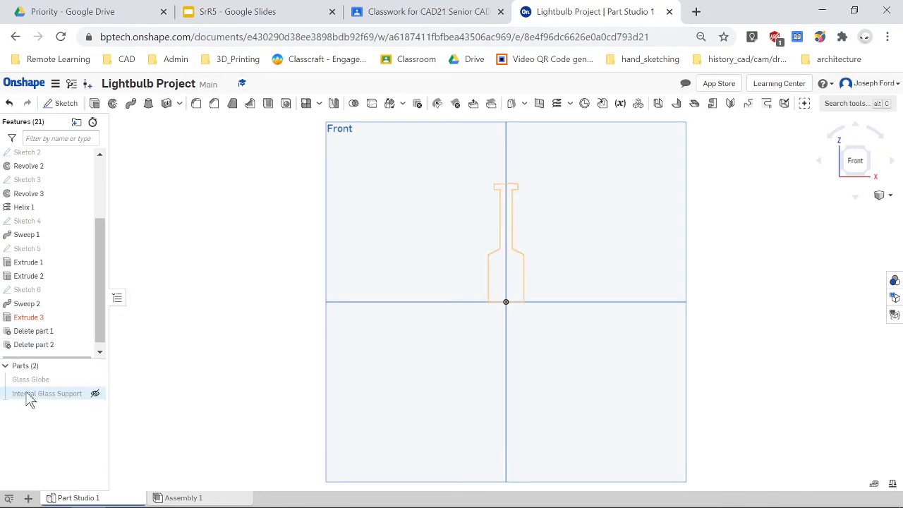
- Show the Glass Globe and Internal Glass Support parts for a look, and hide both again
{"action": "left_click", "coordinate": [95, 379]}
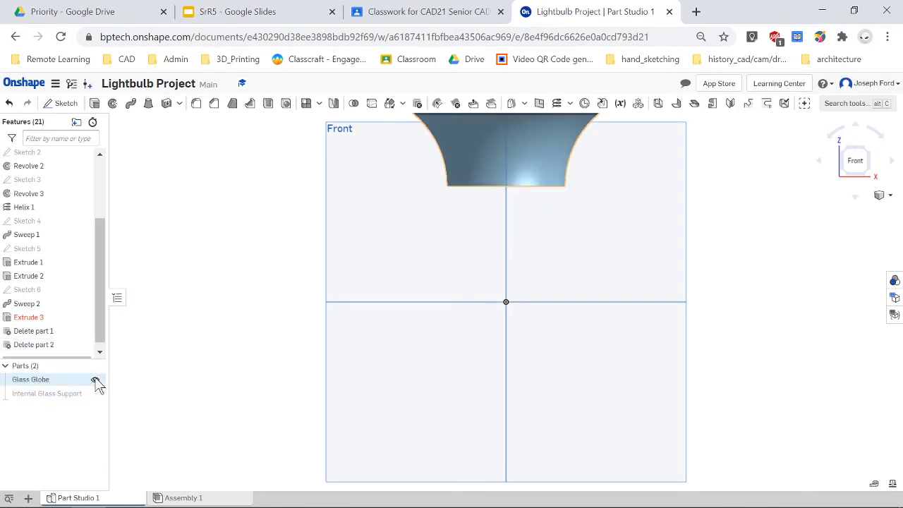
{"action": "left_click", "coordinate": [95, 394]}
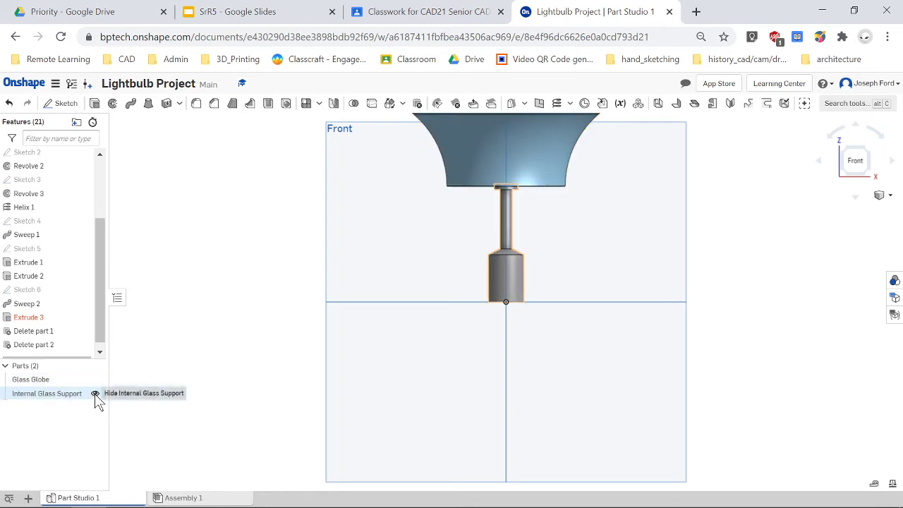
{"action": "left_click", "coordinate": [95, 393]}
{"action": "left_click", "coordinate": [95, 380]}
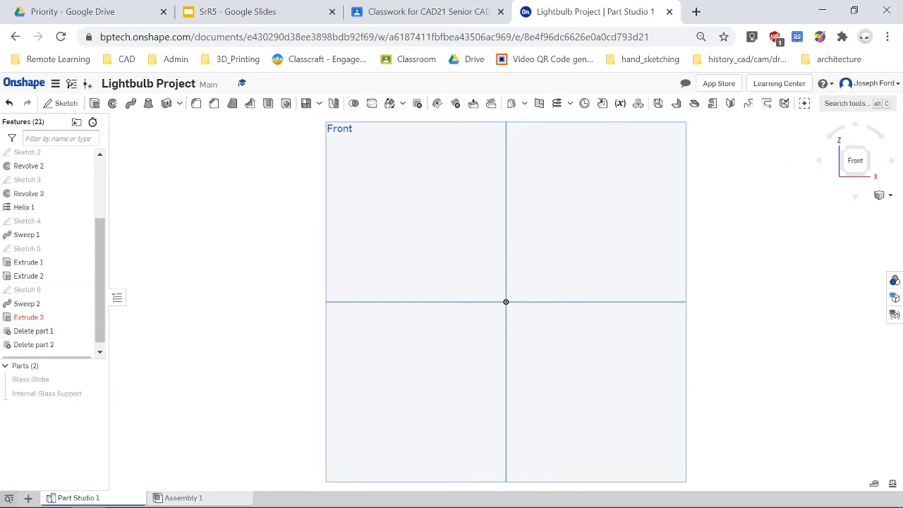
- Rename the Part Studio 1 tab as "Light bulb parts"
{"action": "right_click", "coordinate": [99, 499]}
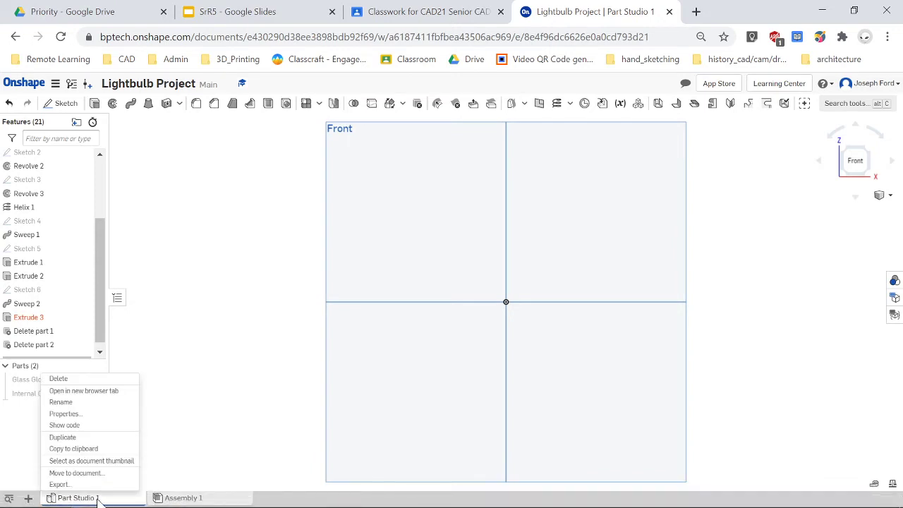
{"action": "left_click", "coordinate": [76, 403]}
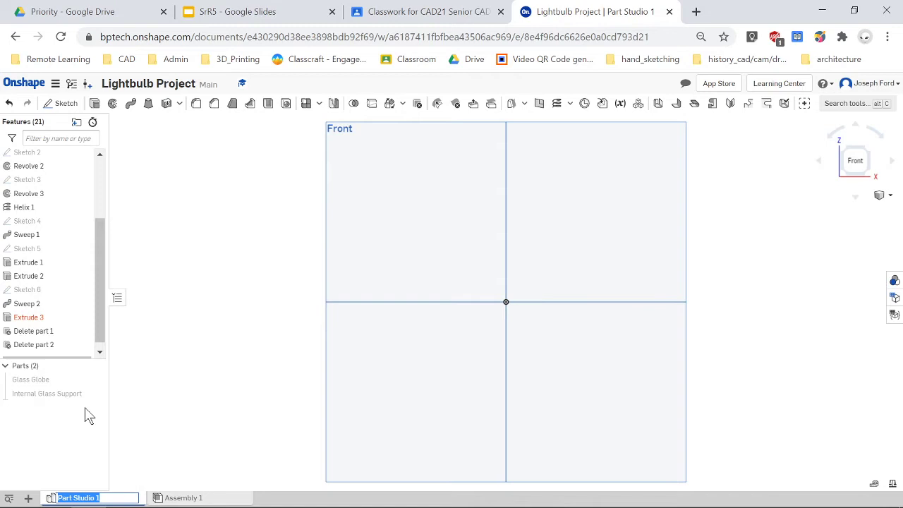
{"action": "type", "text": "Light bulb parts"}
{"action": "left_click", "coordinate": [82, 468]}
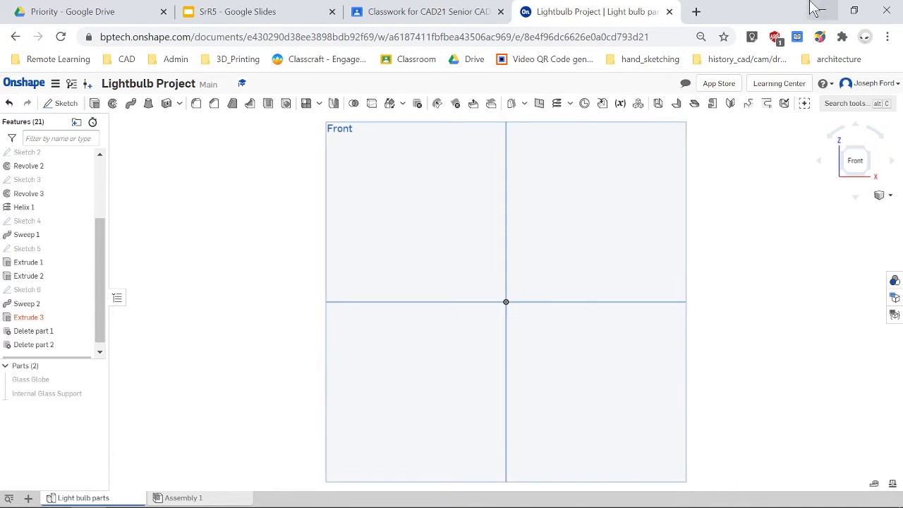
- Open the technical_draw_bulb PDF from the desktop and dock its browser window to the right half of the screen
{"action": "left_click_drag", "start_coordinate": [780, 8], "coordinate": [2, 198]}
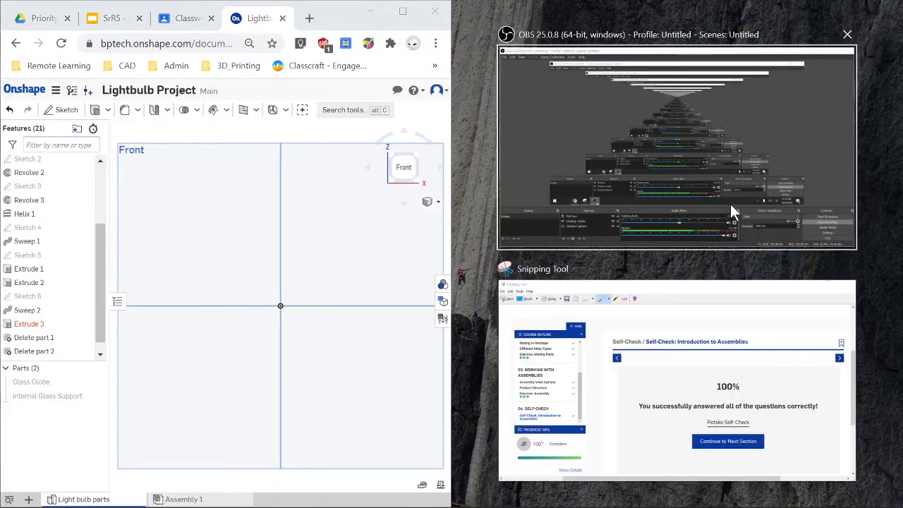
{"action": "left_click", "coordinate": [477, 206]}
{"action": "left_click", "coordinate": [370, 11]}
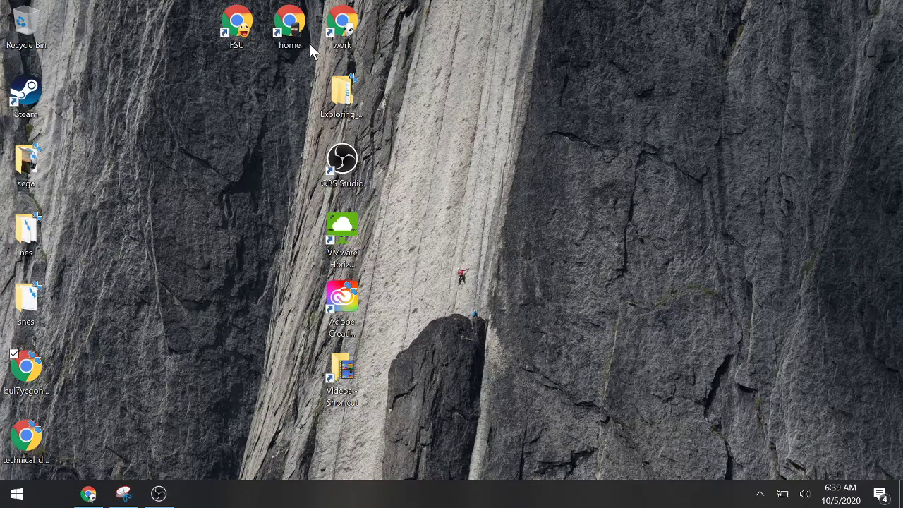
{"action": "double_click", "coordinate": [28, 438]}
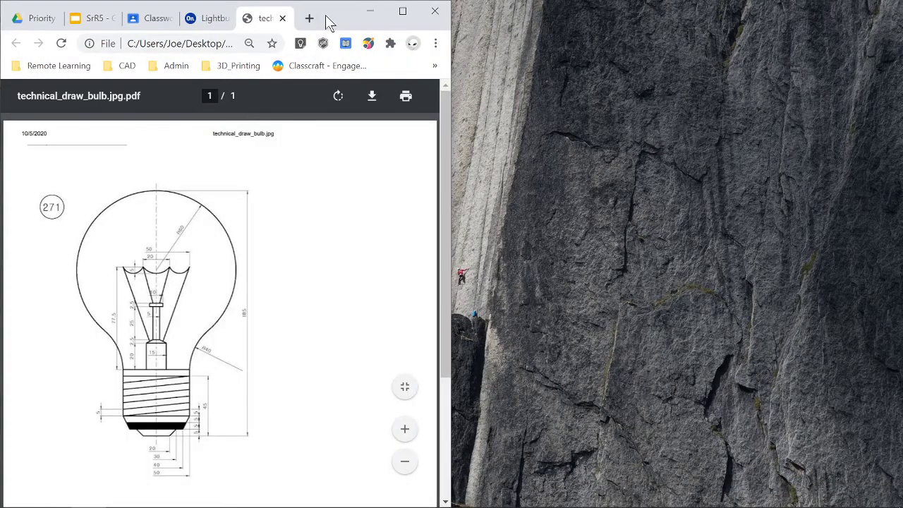
{"action": "left_click_drag", "start_coordinate": [326, 15], "coordinate": [902, 176]}
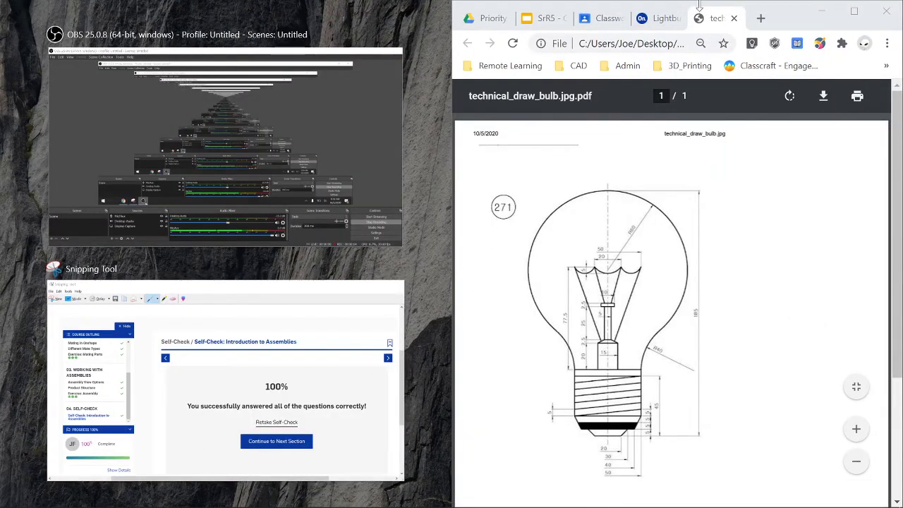
- Detach the Lightbulb Project tab into its own, wider window beside the drawing, and enlarge the drawing around the bulb's screw base
{"action": "left_click", "coordinate": [652, 17]}
{"action": "left_click_drag", "start_coordinate": [660, 19], "coordinate": [0, 182]}
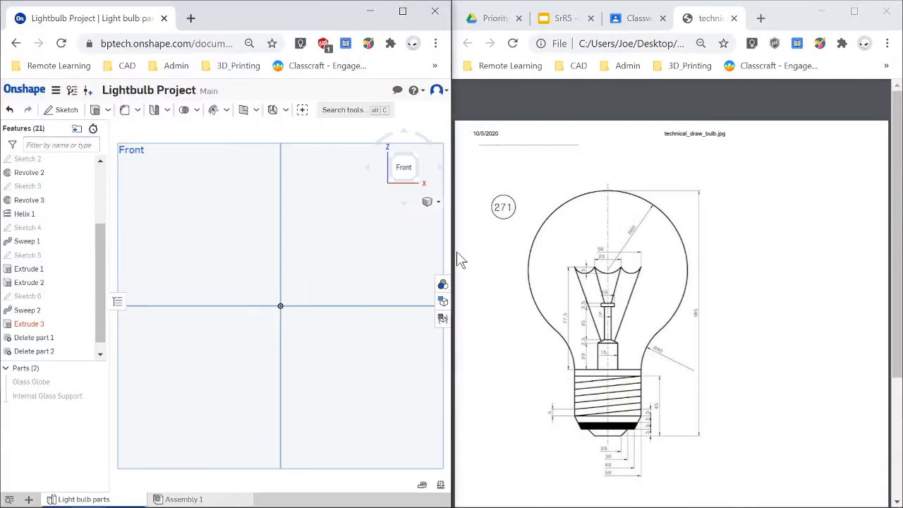
{"action": "left_click_drag", "start_coordinate": [452, 250], "coordinate": [557, 253]}
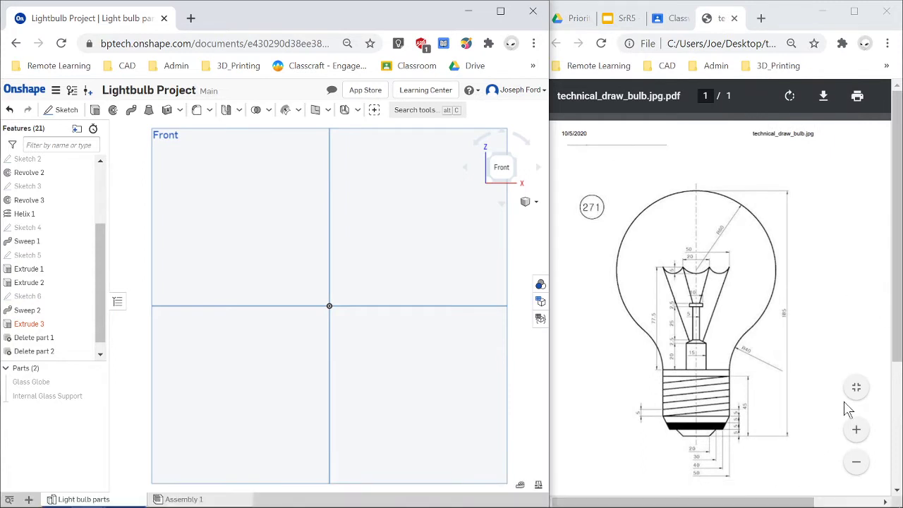
{"action": "left_click", "coordinate": [857, 429]}
{"action": "left_click", "coordinate": [857, 430]}
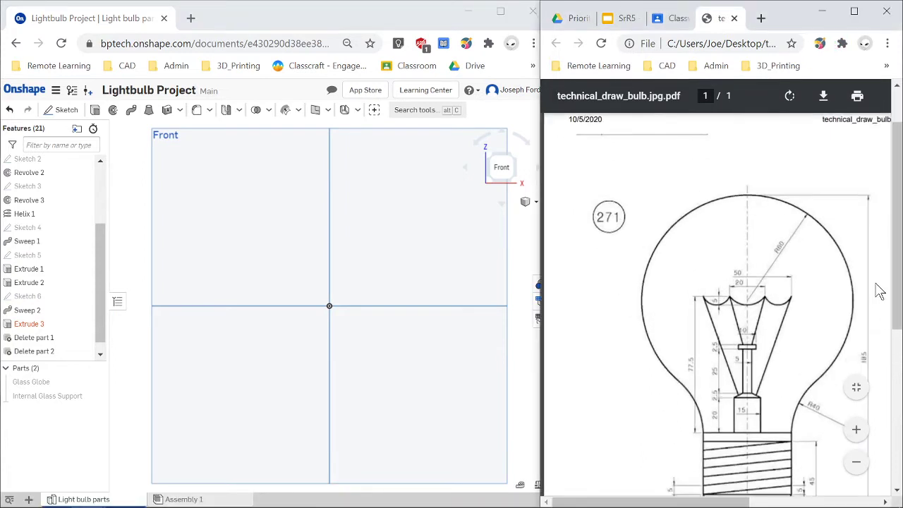
{"action": "scroll", "coordinate": [878, 289], "scroll_direction": "down", "scroll_amount": 5}
{"action": "scroll", "coordinate": [879, 289], "scroll_direction": "up", "scroll_amount": 1}
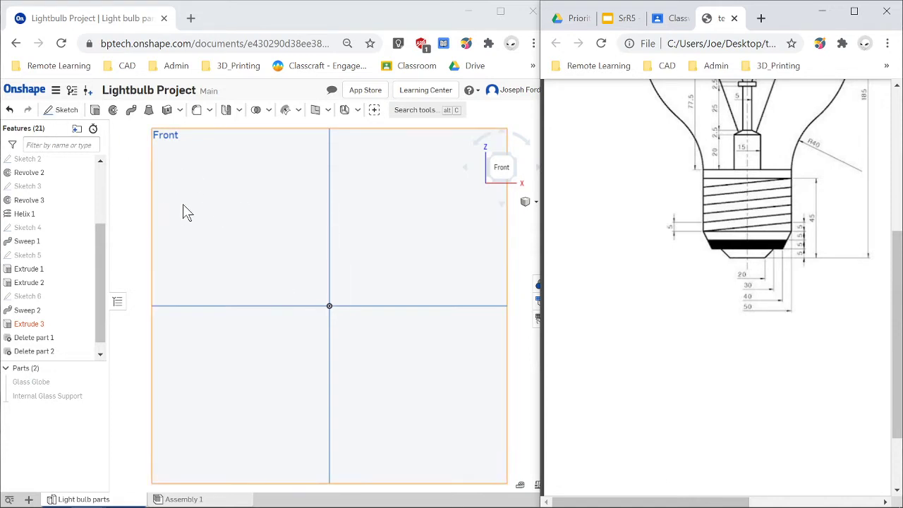
- Start a sketch on the Front plane and draw a vertical construction line upward from the origin
{"action": "left_click", "coordinate": [66, 113]}
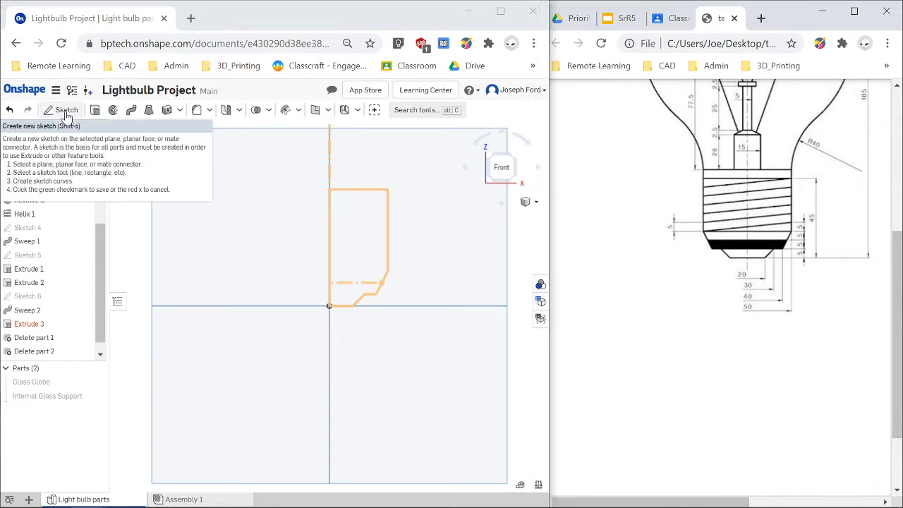
{"action": "left_click", "coordinate": [215, 195]}
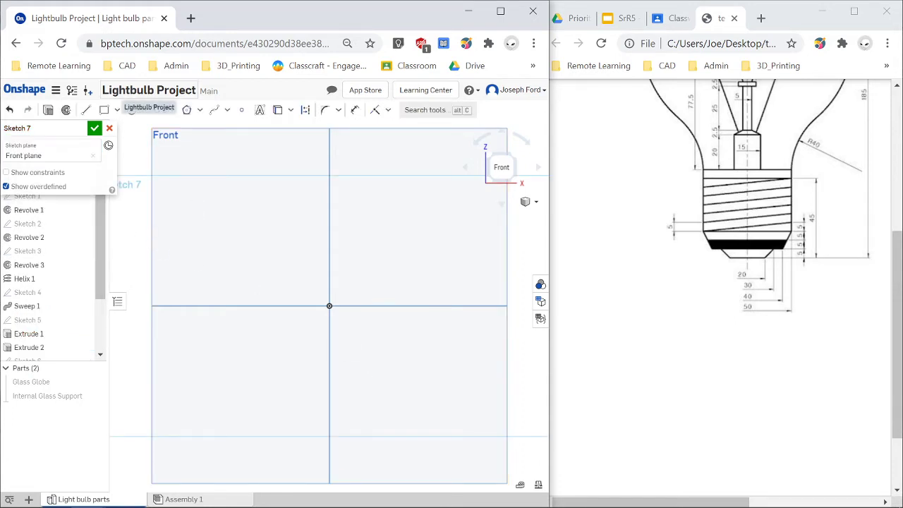
{"action": "key", "text": "l"}
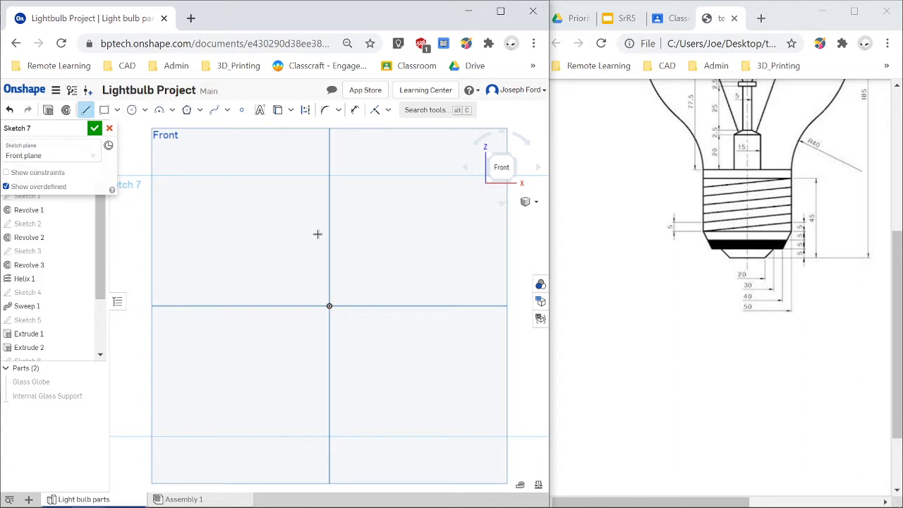
{"action": "key", "text": "q"}
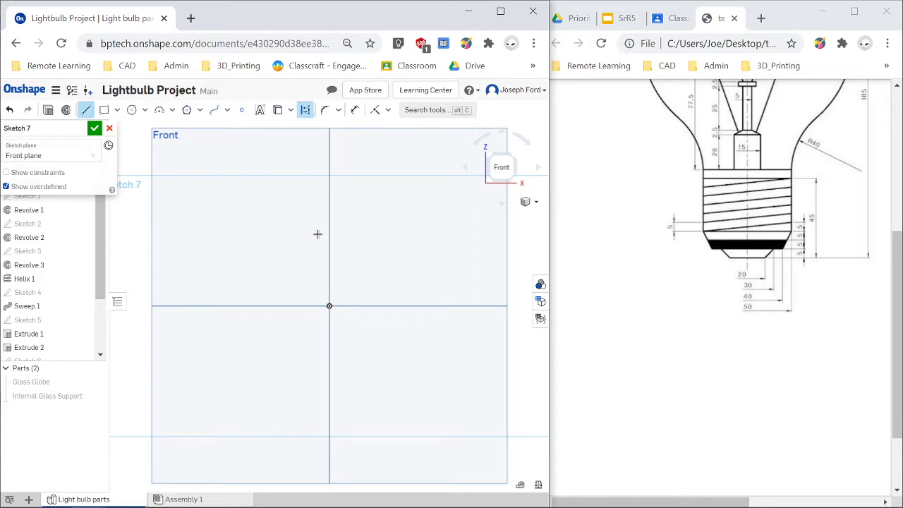
{"action": "left_click", "coordinate": [331, 308]}
{"action": "left_click", "coordinate": [328, 149]}
{"action": "key", "text": "Escape"}
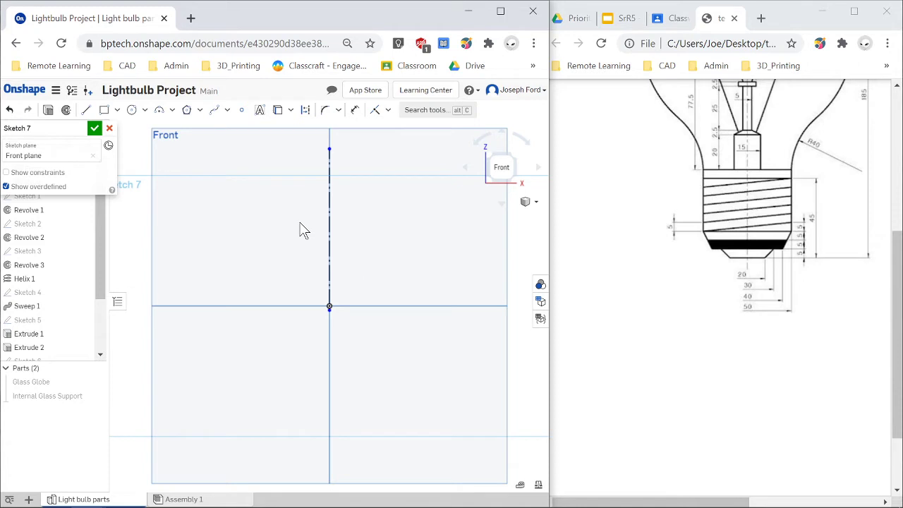
- Draw the base's stepped lower outline from the origin: horizontal about 18.3, diagonal about 9, horizontal about 8.9, and diagonal about 11.9
{"action": "left_click", "coordinate": [86, 110]}
{"action": "scroll", "coordinate": [339, 295], "scroll_direction": "up", "scroll_amount": 3}
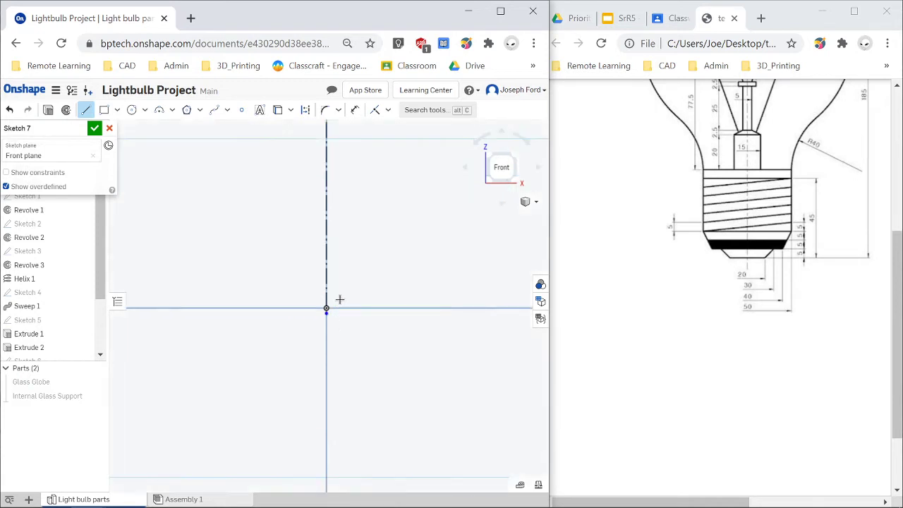
{"action": "left_click", "coordinate": [323, 312]}
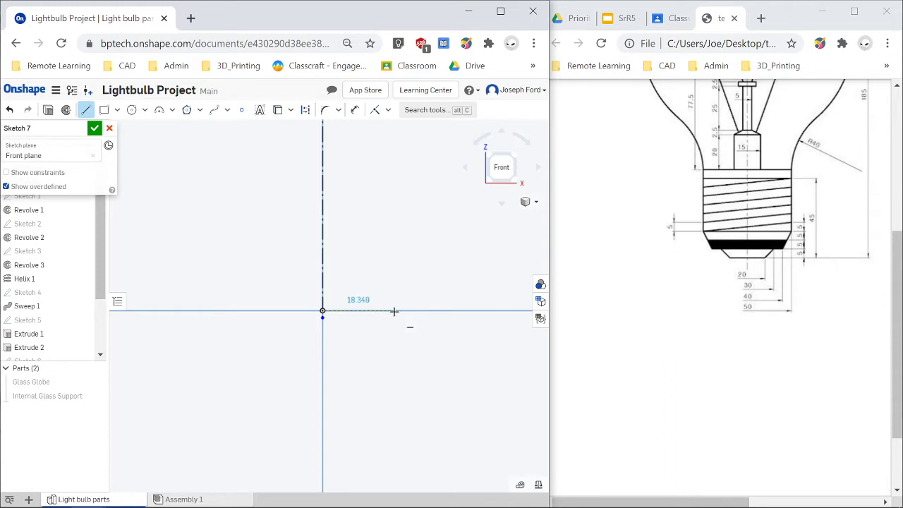
{"action": "left_click", "coordinate": [401, 311]}
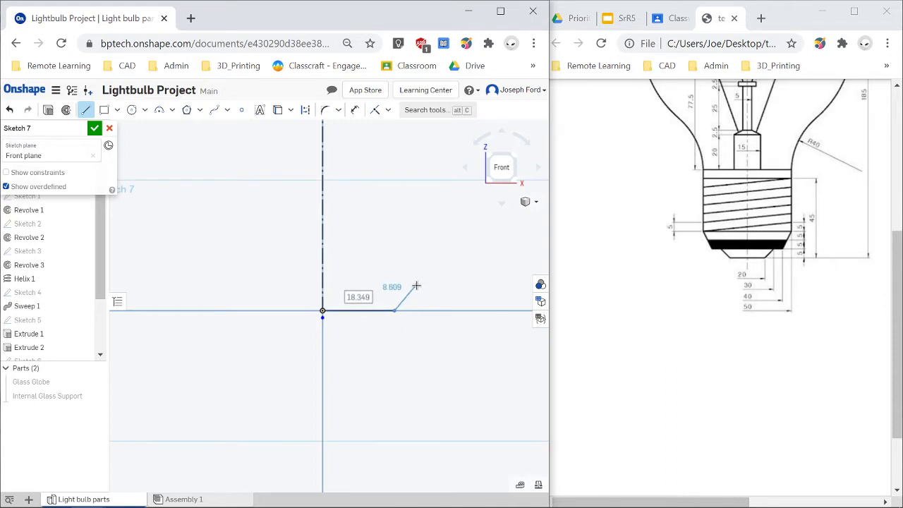
{"action": "left_click", "coordinate": [419, 285]}
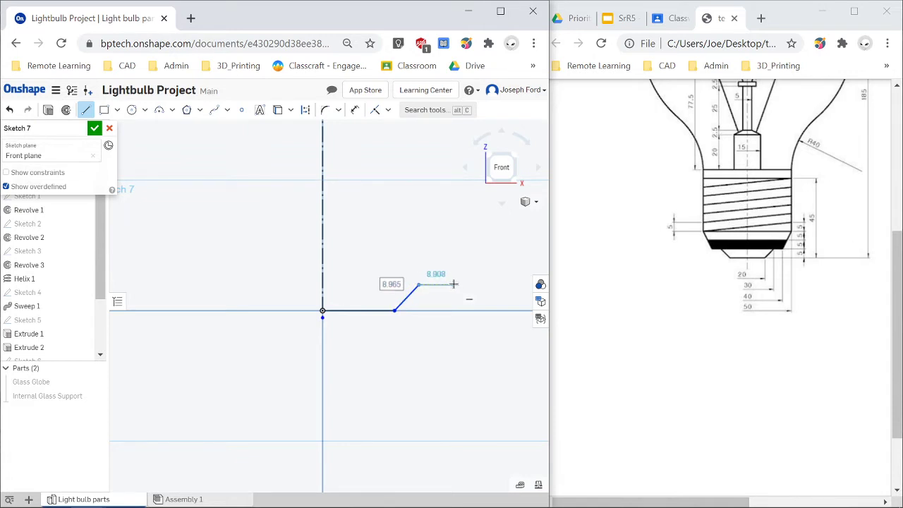
{"action": "left_click", "coordinate": [454, 285]}
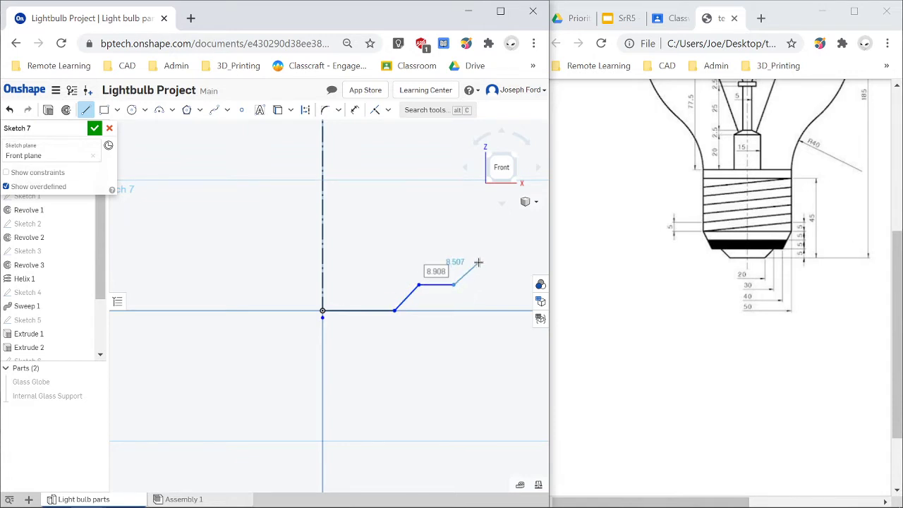
{"action": "left_click", "coordinate": [483, 249]}
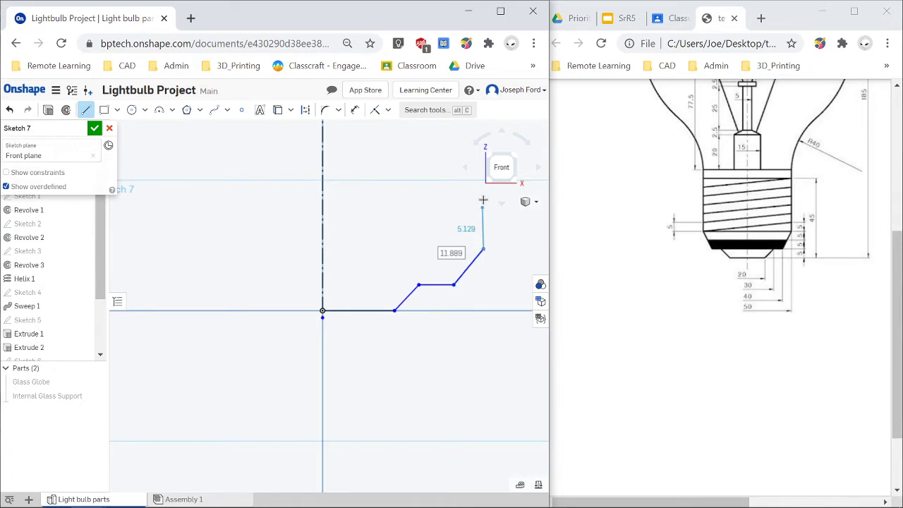
- Close the base profile with a vertical side about 47.3, a horizontal top about 41 to the centreline, and a vertical line to the origin
{"action": "scroll", "coordinate": [490, 197], "scroll_direction": "down", "scroll_amount": 3}
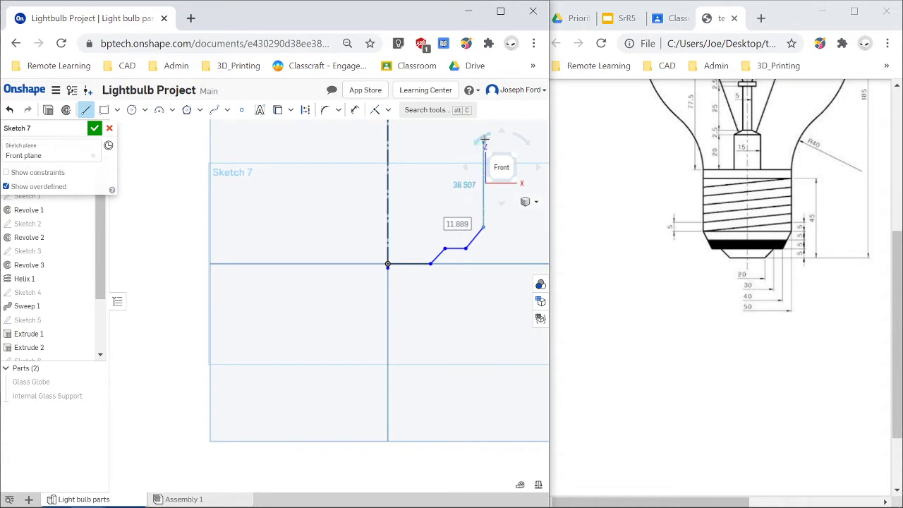
{"action": "left_click", "coordinate": [507, 168]}
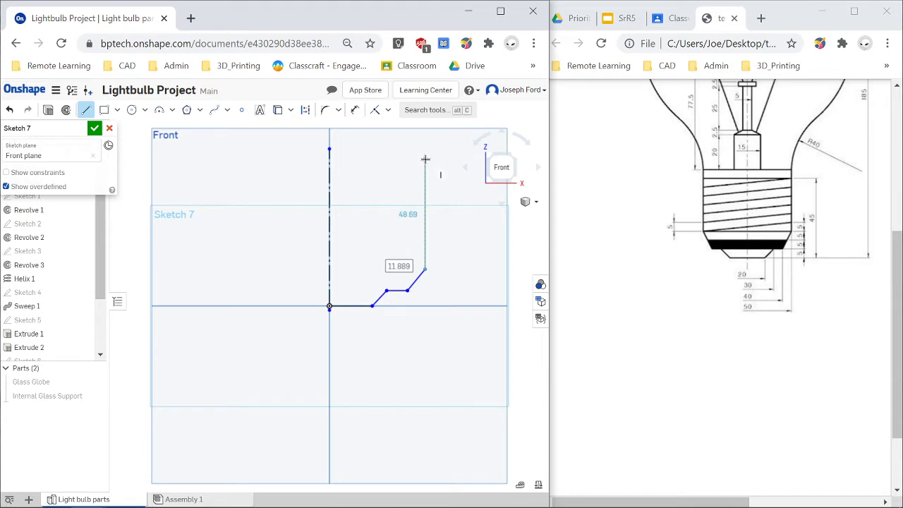
{"action": "left_click", "coordinate": [423, 159]}
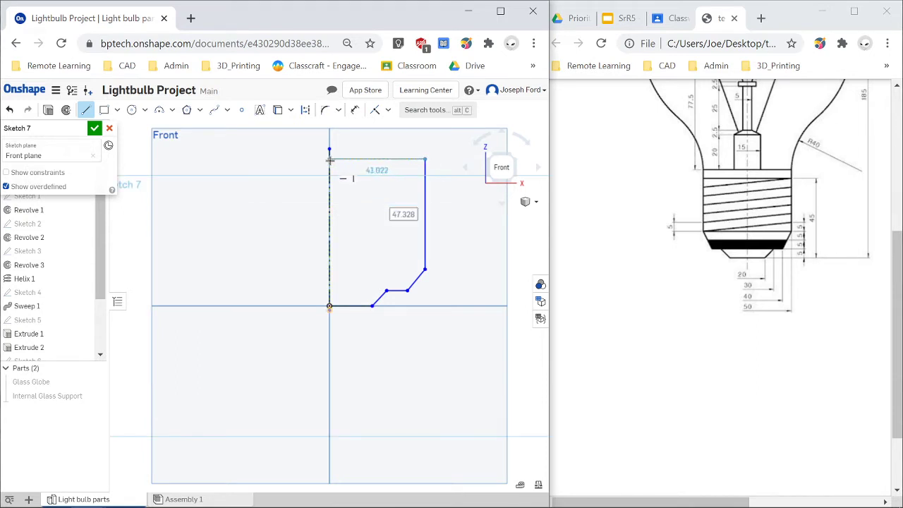
{"action": "left_click", "coordinate": [330, 161]}
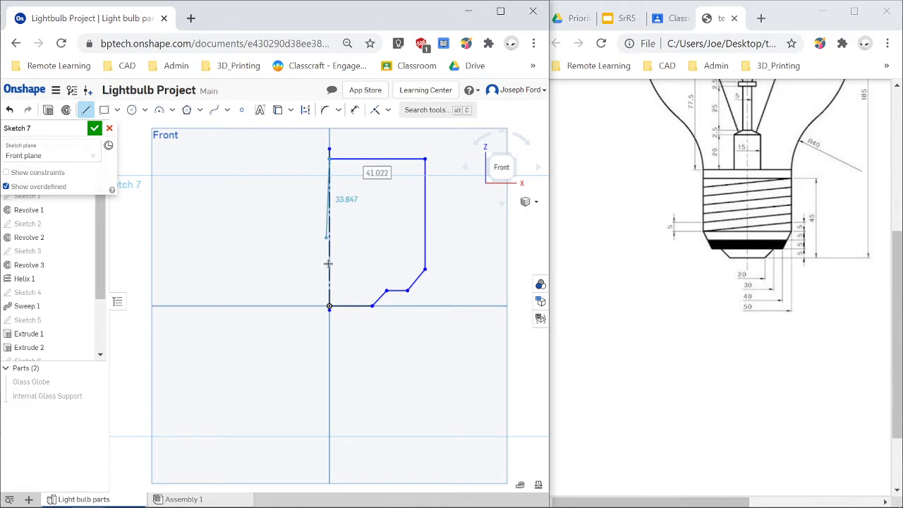
{"action": "left_click", "coordinate": [330, 305]}
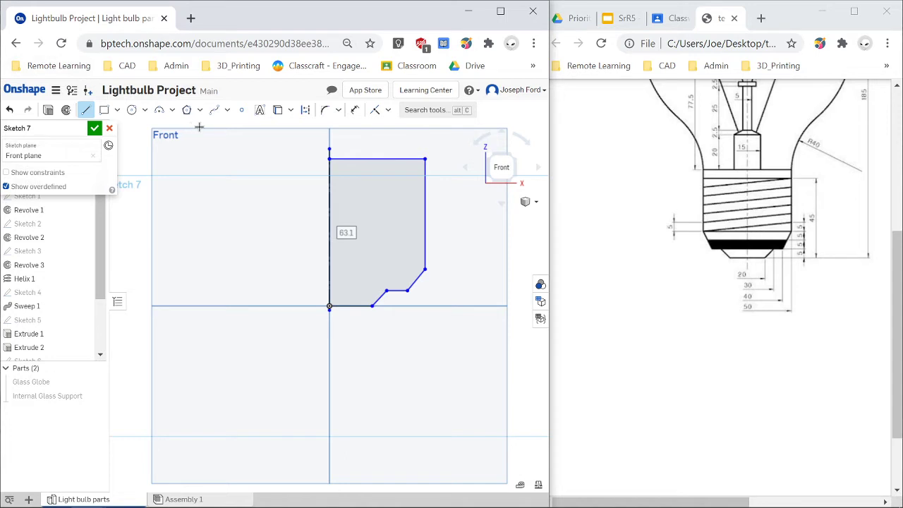
{"action": "right_click", "coordinate": [381, 199]}
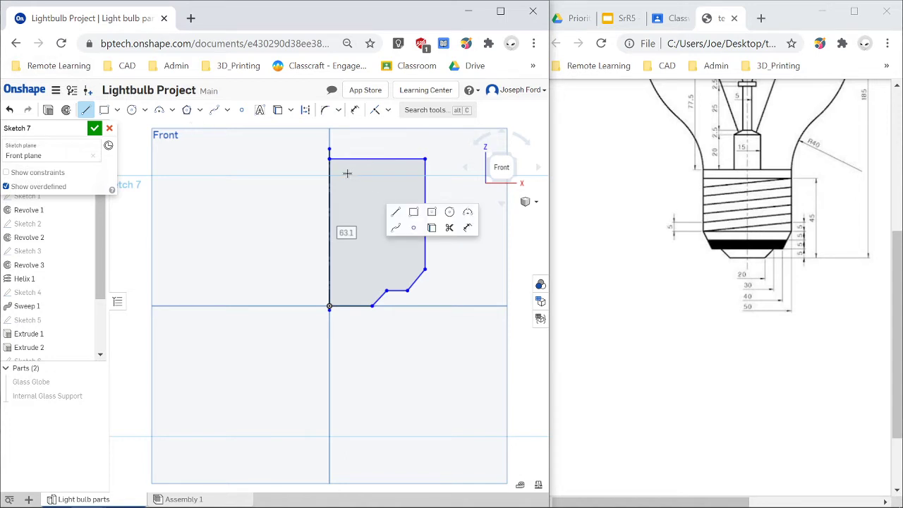
{"action": "key", "text": "Escape"}
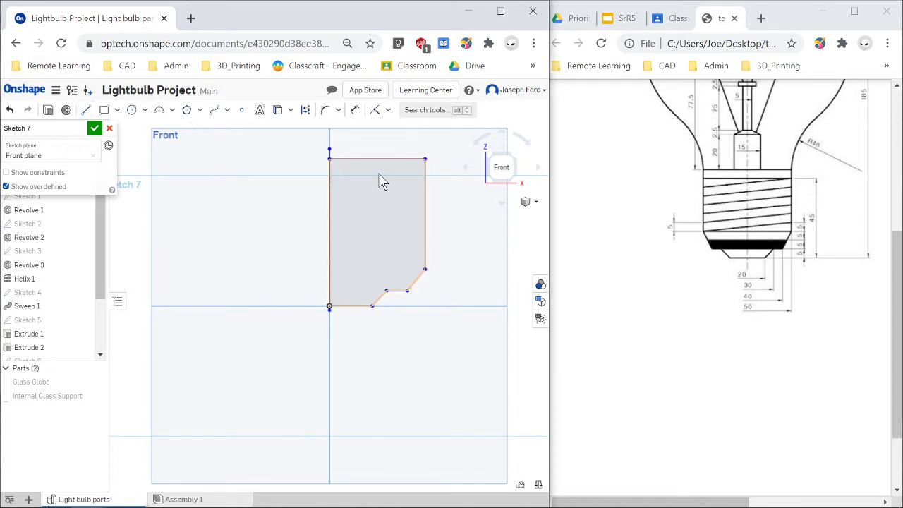
- Dimension the overall height of the base profile from its bottom edge to its top edge as 45
{"action": "key", "text": "u"}
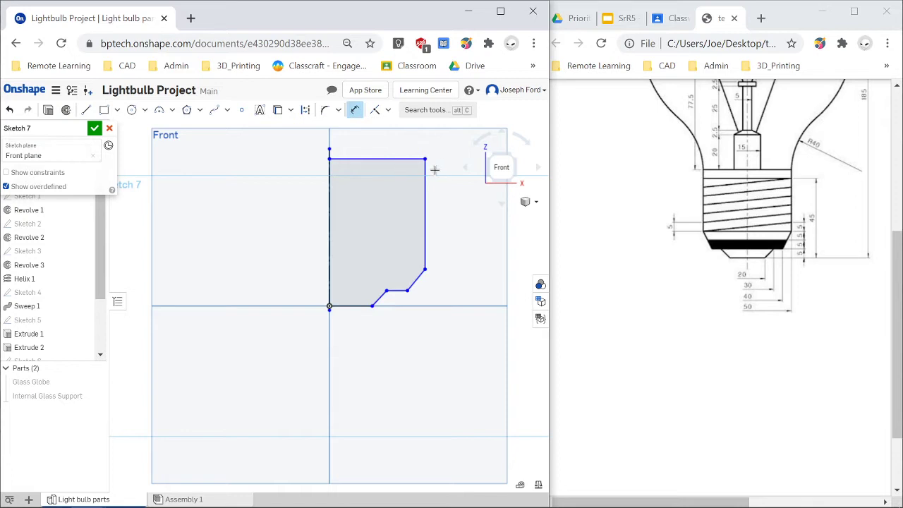
{"action": "left_click", "coordinate": [375, 161]}
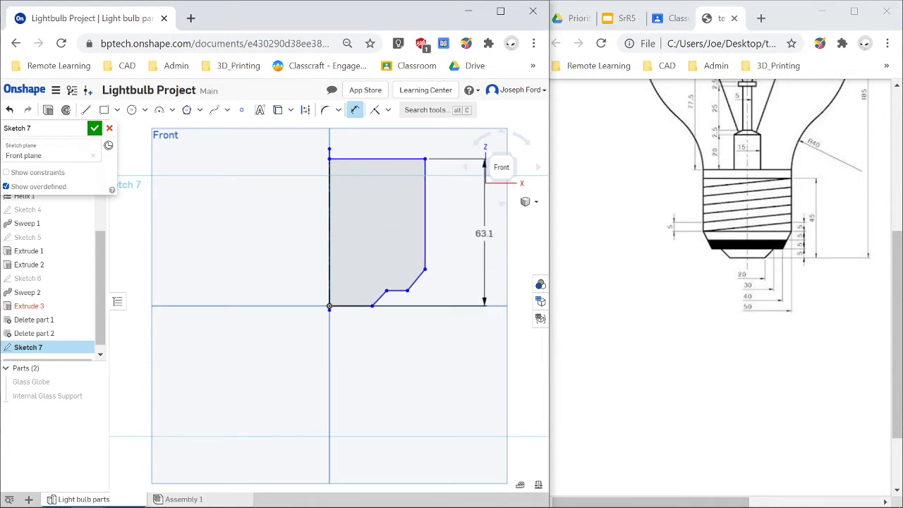
{"action": "left_click", "coordinate": [484, 233]}
{"action": "type", "text": "45"}
{"action": "key", "text": "Return"}
{"action": "scroll", "coordinate": [349, 292], "scroll_direction": "up", "scroll_amount": 2}
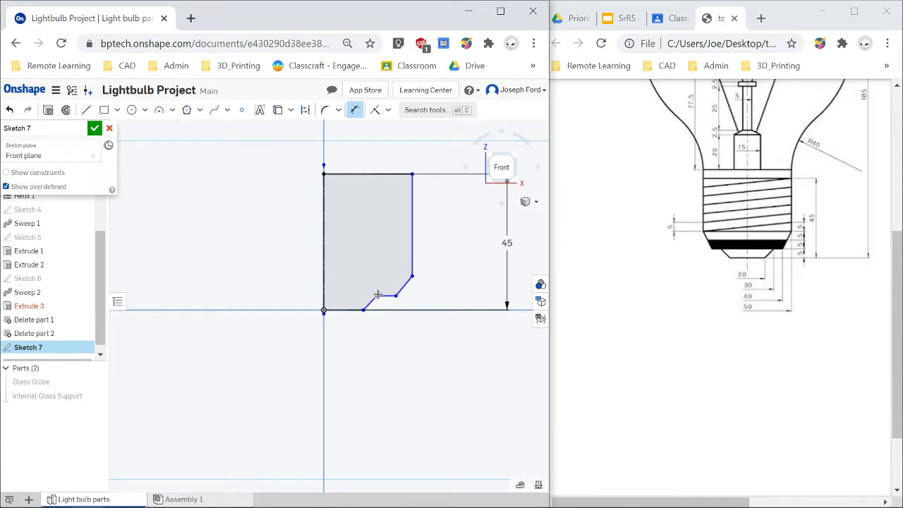
- Dimension the height of the lower step from the profile's bottom edge to the short horizontal ledge as 5
{"action": "scroll", "coordinate": [351, 308], "scroll_direction": "up", "scroll_amount": 3}
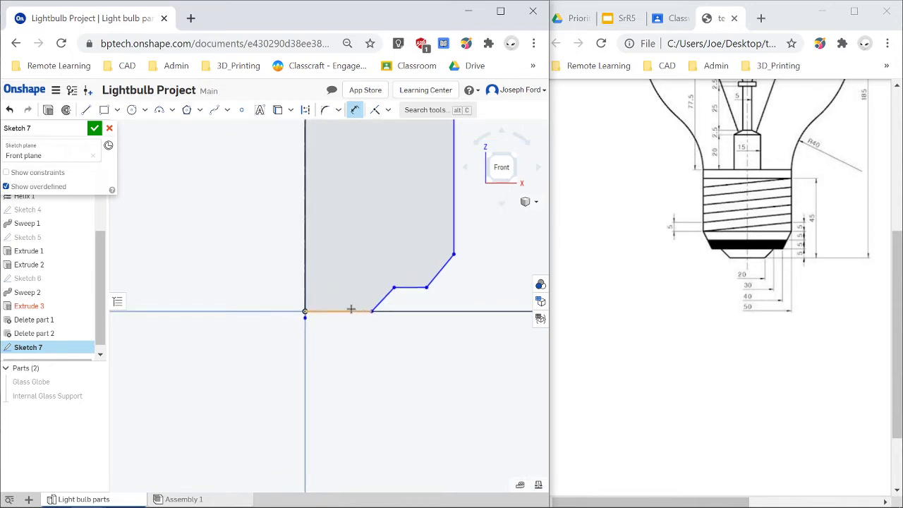
{"action": "left_click", "coordinate": [352, 310]}
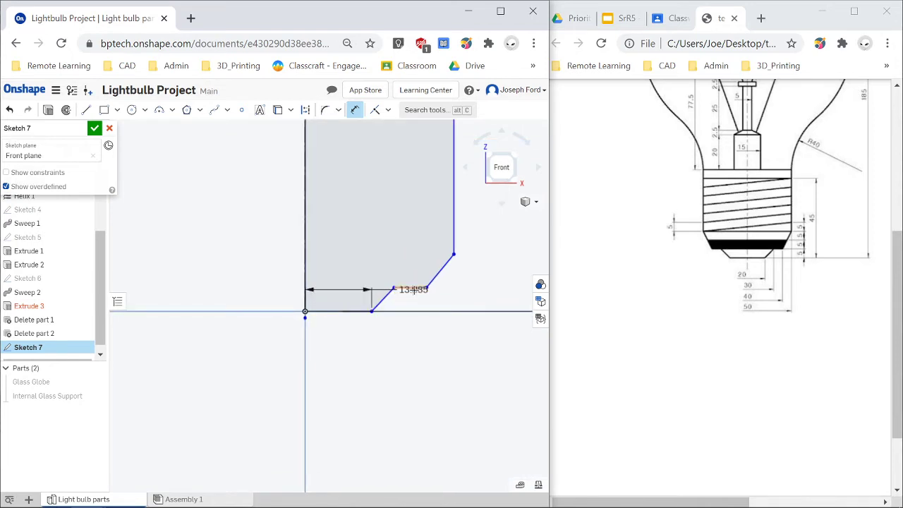
{"action": "left_click", "coordinate": [414, 289]}
{"action": "left_click", "coordinate": [469, 298]}
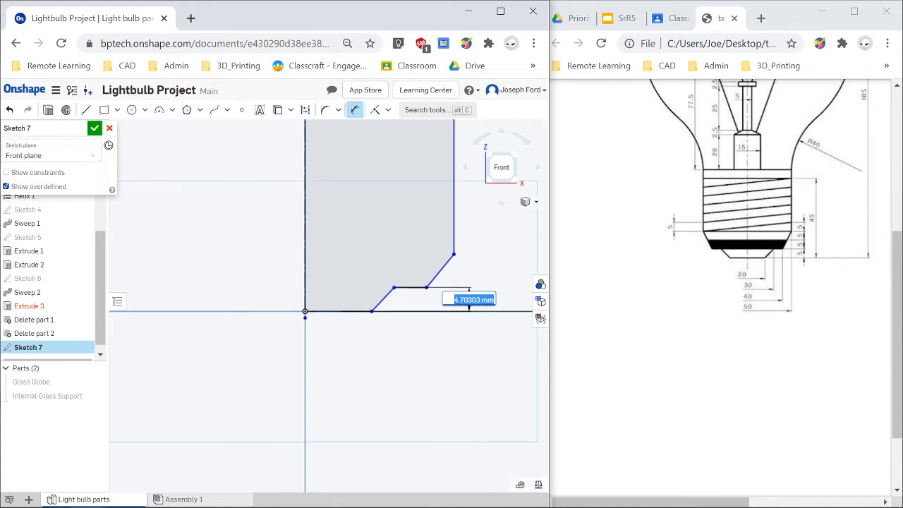
{"action": "type", "text": "5"}
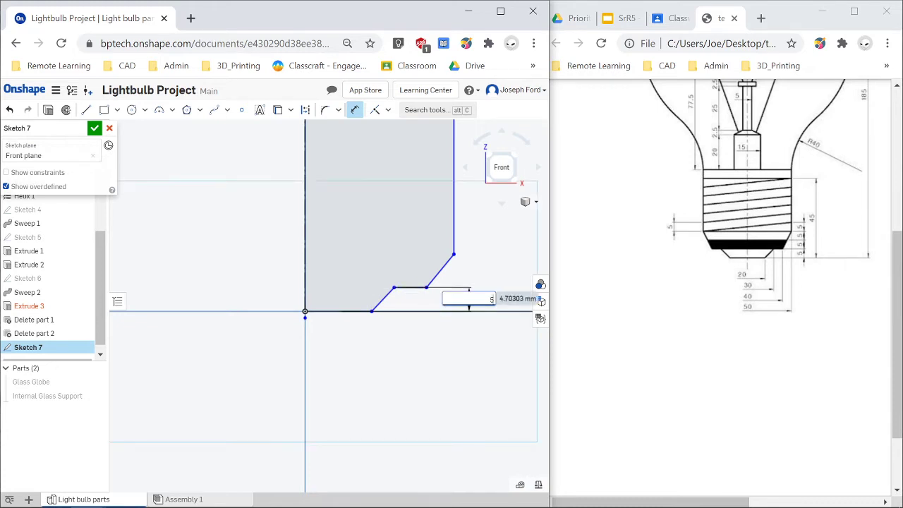
{"action": "key", "text": "Return"}
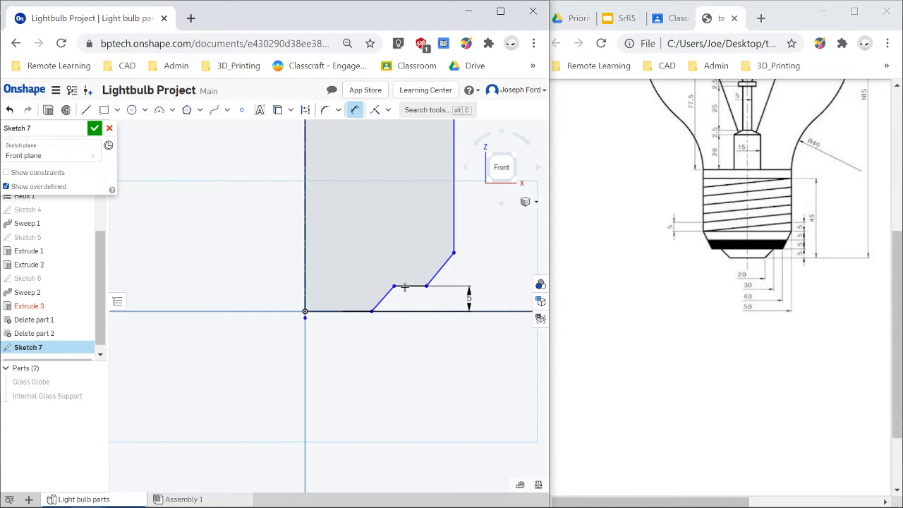
- Dimension the vertical distance from the short horizontal ledge to the lower end of the profile's vertical side as 10
{"action": "left_click", "coordinate": [405, 287]}
{"action": "left_click", "coordinate": [454, 252]}
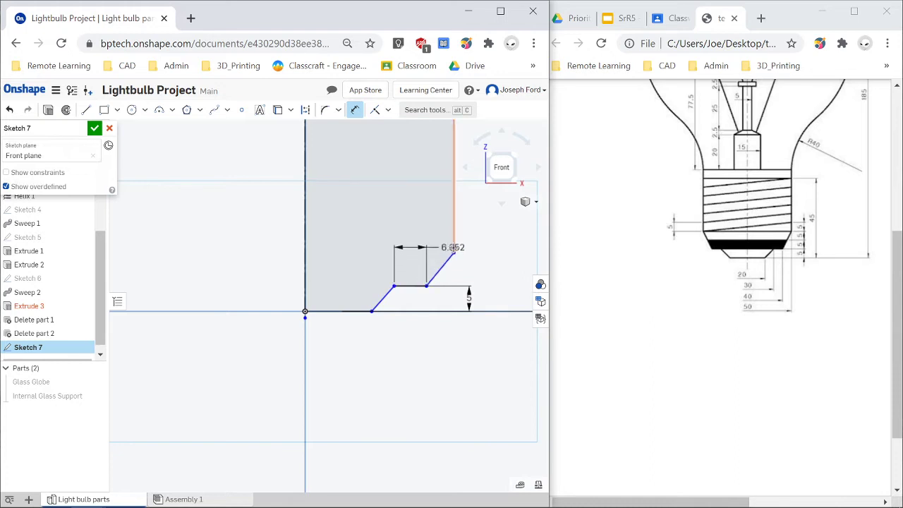
{"action": "left_click", "coordinate": [501, 268]}
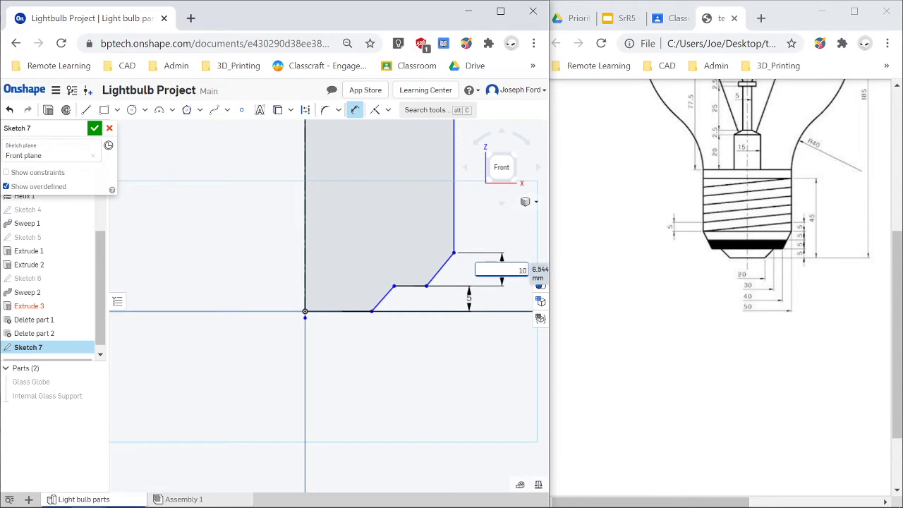
{"action": "key", "text": "Return"}
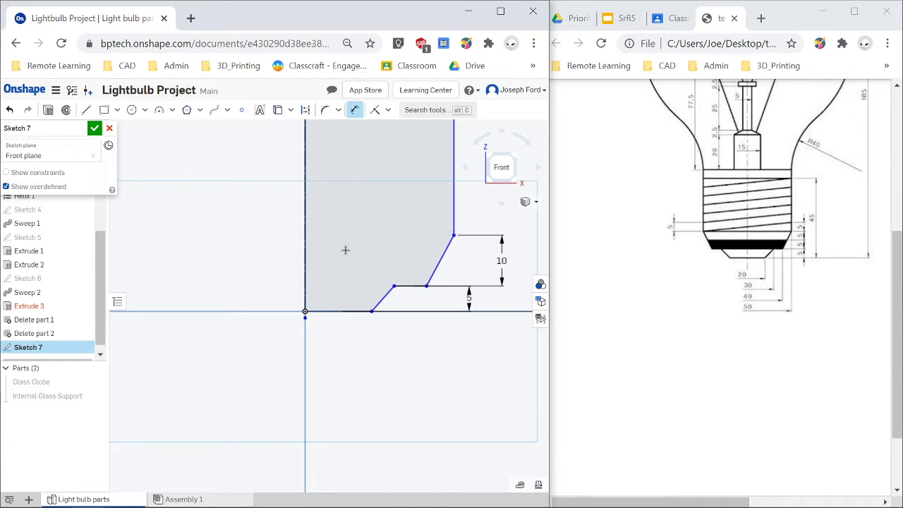
- Dimension the horizontal distance from the centreline to the profile's outer vertical side as 25
{"action": "left_click", "coordinate": [305, 249]}
{"action": "left_click", "coordinate": [454, 212]}
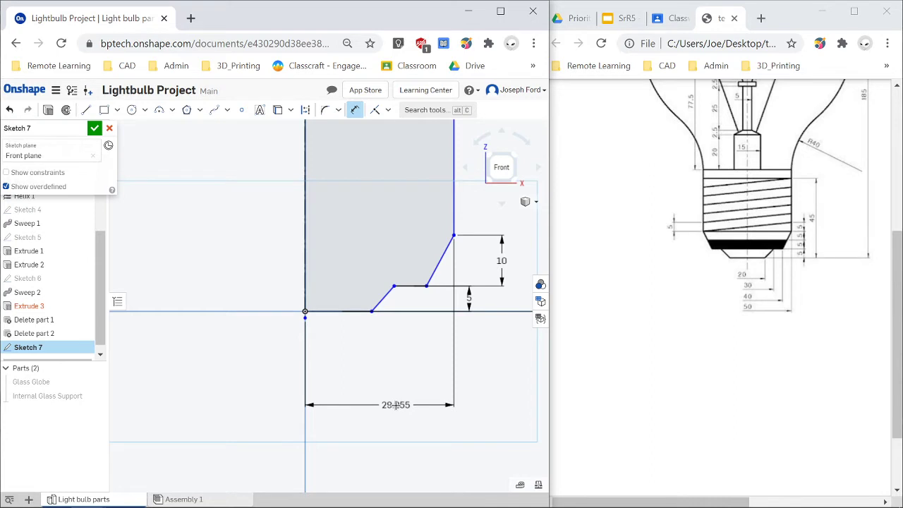
{"action": "left_click", "coordinate": [396, 405]}
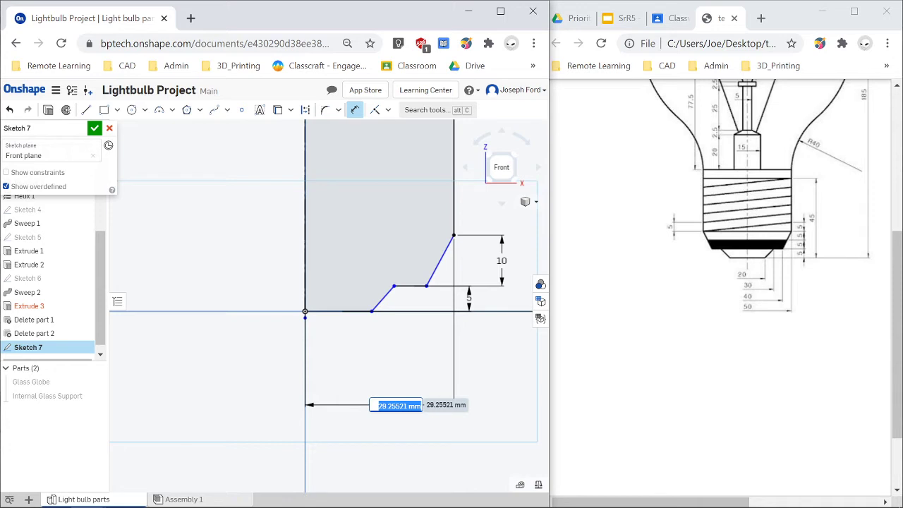
{"action": "type", "text": "25"}
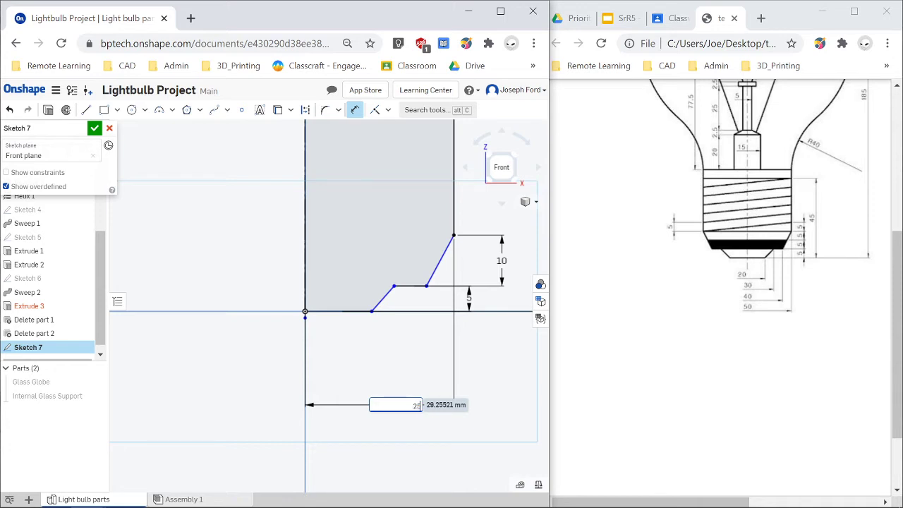
{"action": "key", "text": "Return"}
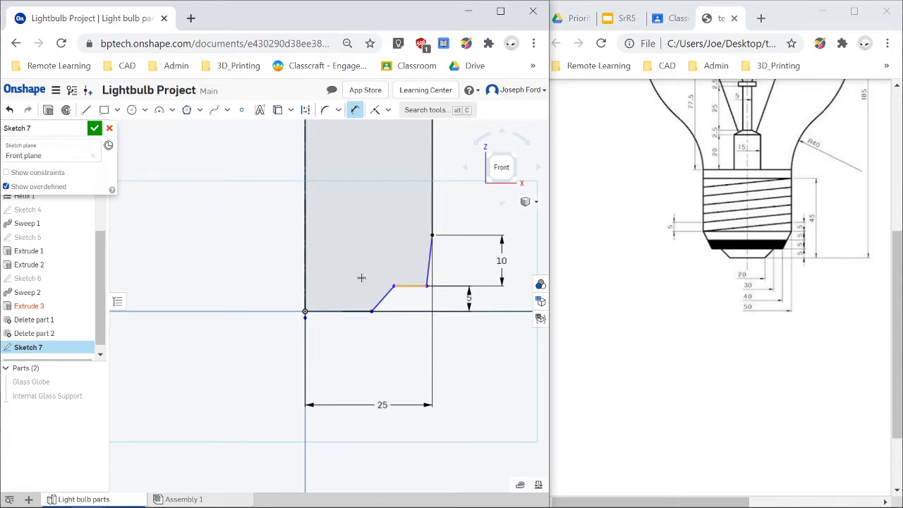
- Dimension the horizontal distance from the centreline to the outer end of the short ledge as 20
{"action": "left_click", "coordinate": [305, 277]}
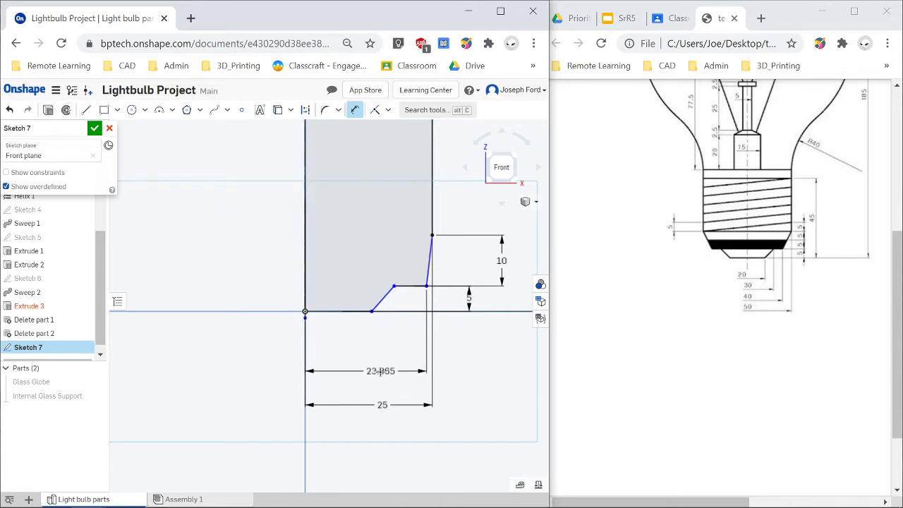
{"action": "left_click", "coordinate": [381, 371]}
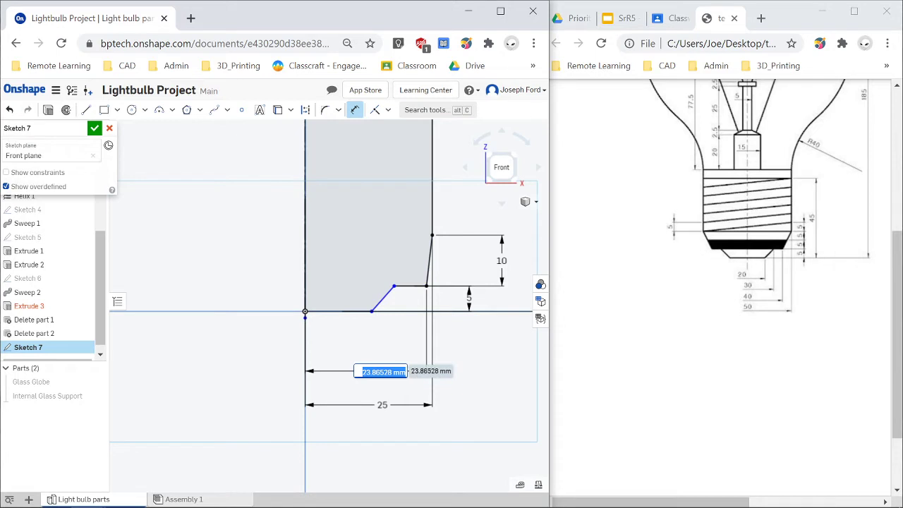
{"action": "key", "text": "BackSpace"}
{"action": "type", "text": "20"}
{"action": "key", "text": "Return"}
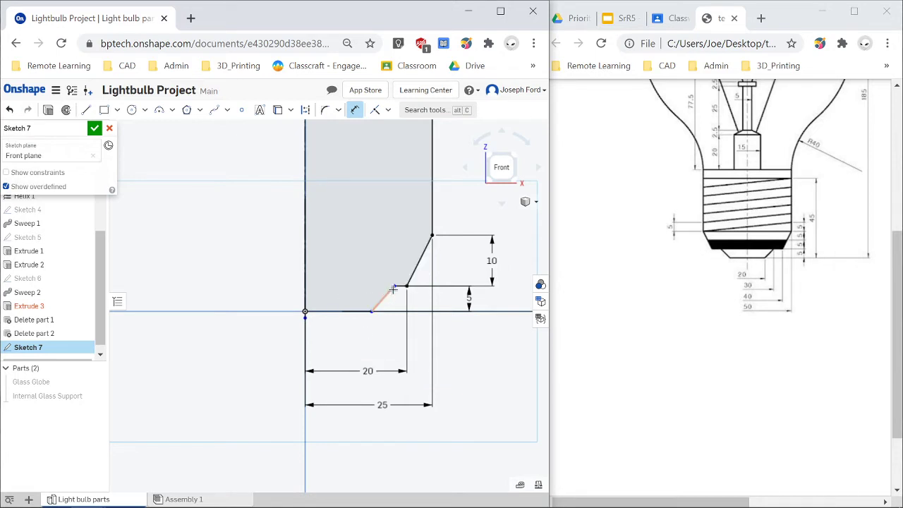
- Dimension the horizontal distance from the centreline to the inner end of the short ledge as 15
{"action": "left_click", "coordinate": [309, 286]}
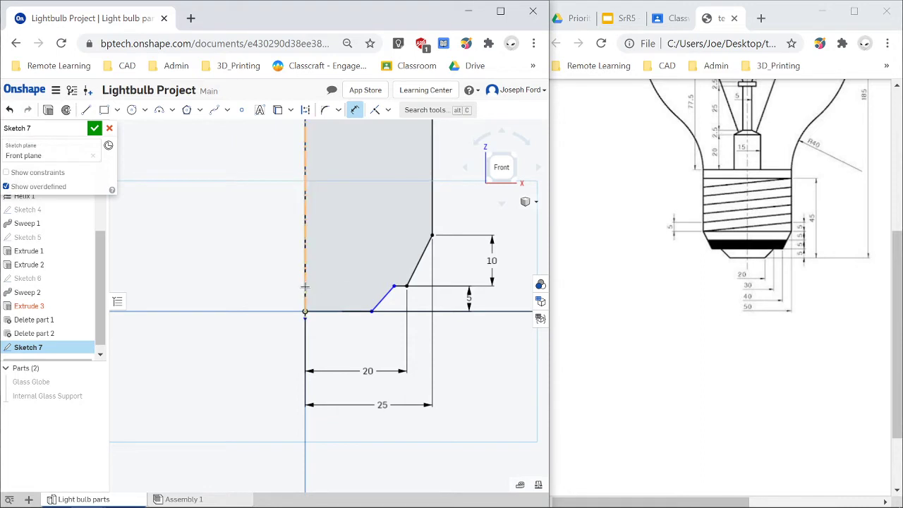
{"action": "left_click", "coordinate": [394, 286]}
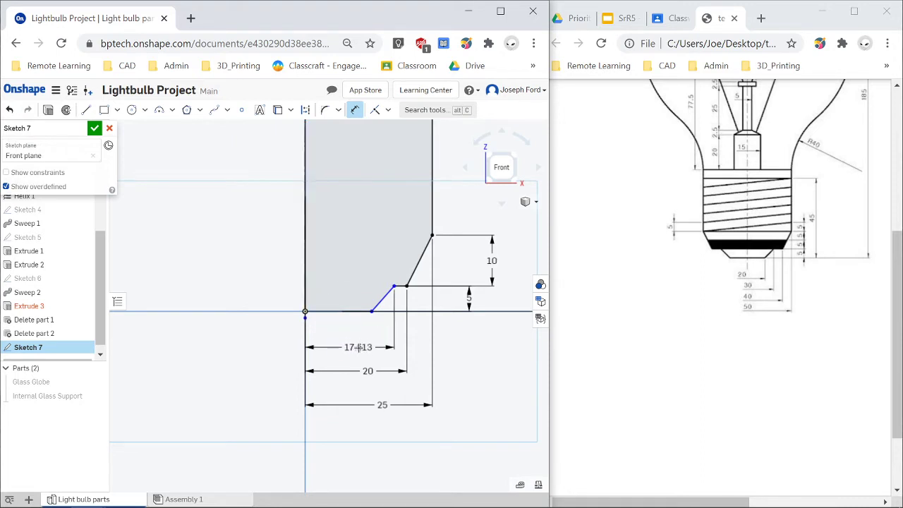
{"action": "left_click", "coordinate": [358, 347]}
{"action": "type", "text": "15"}
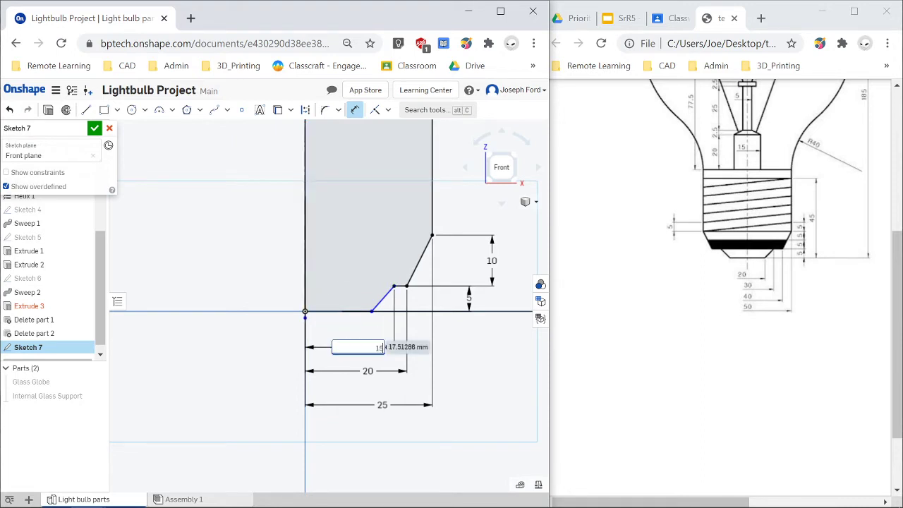
{"action": "key", "text": "Return"}
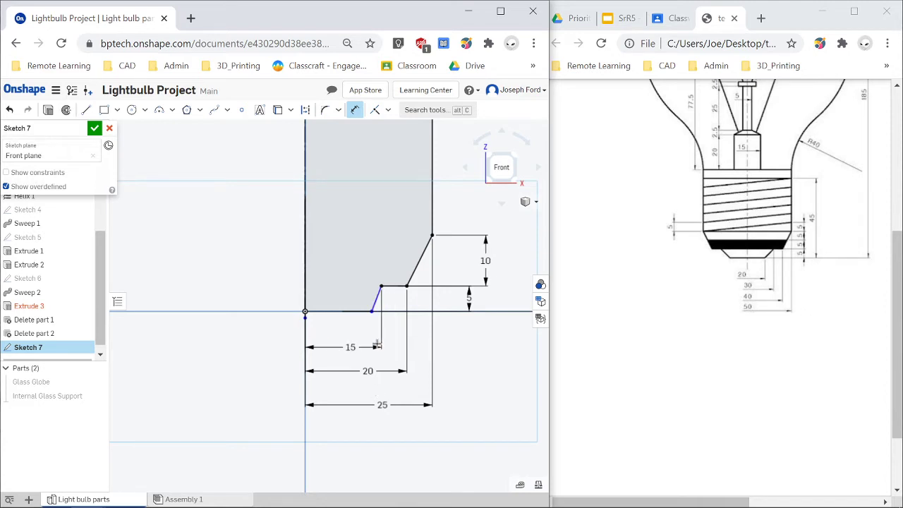
- Dimension the length of the profile's bottom edge as 10
{"action": "left_click", "coordinate": [344, 312]}
{"action": "key", "text": "Escape"}
{"action": "key", "text": "d"}
{"action": "left_click", "coordinate": [345, 312]}
{"action": "left_click", "coordinate": [342, 333]}
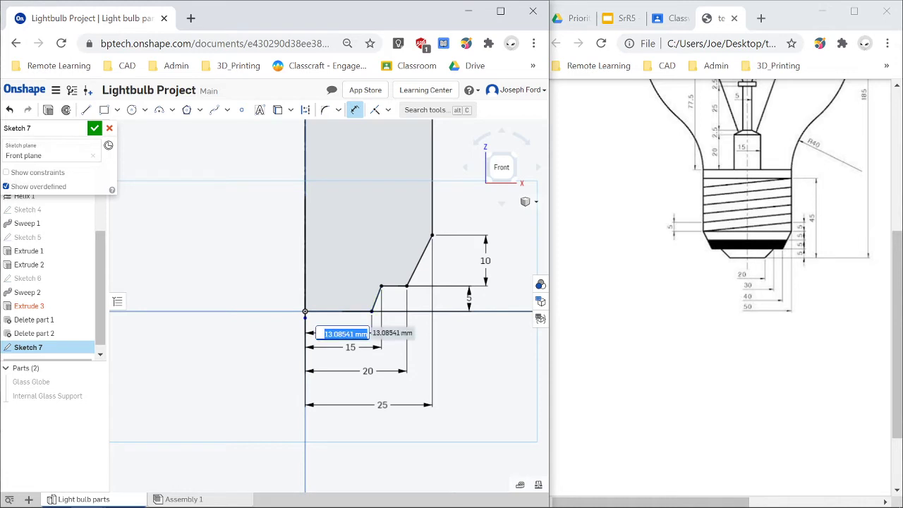
{"action": "key", "text": "BackSpace"}
{"action": "type", "text": "10"}
{"action": "key", "text": "Return"}
- Revolve the base profile a full turn about its vertical centreline edge as a new solid part
{"action": "scroll", "coordinate": [369, 247], "scroll_direction": "down", "scroll_amount": 5}
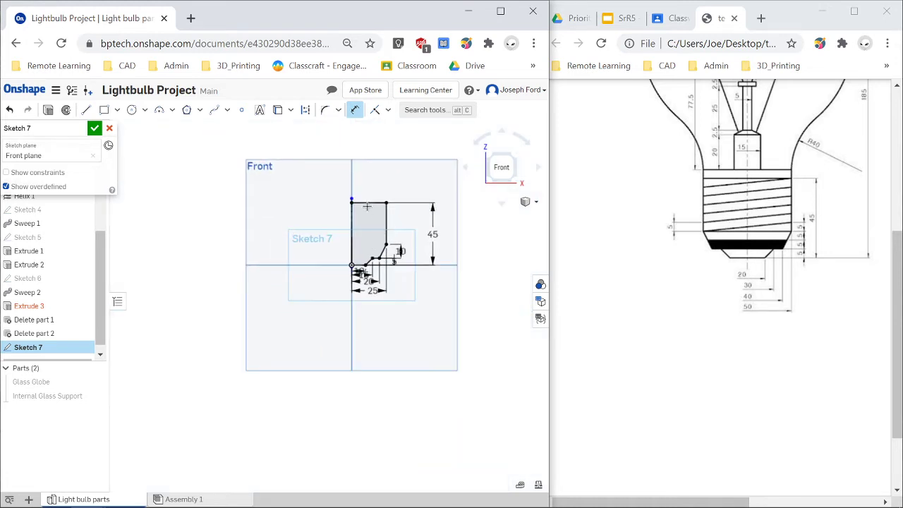
{"action": "scroll", "coordinate": [378, 229], "scroll_direction": "up", "scroll_amount": 4}
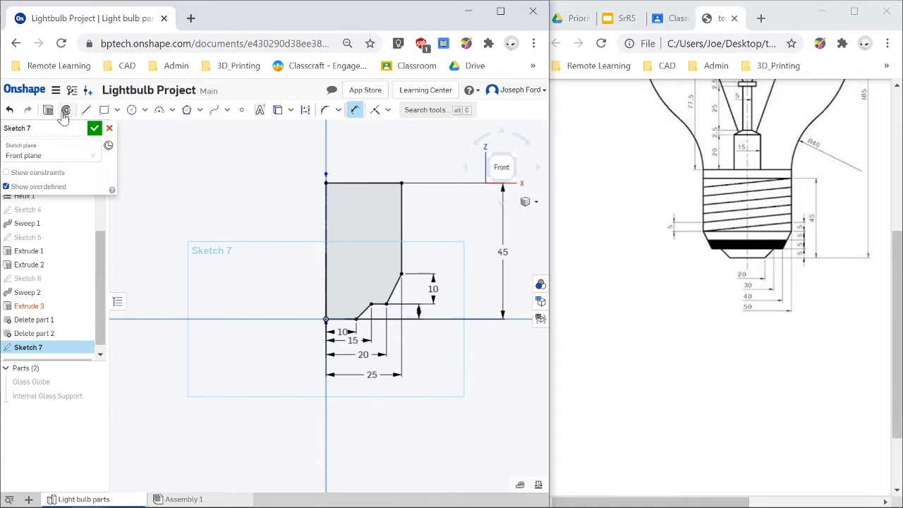
{"action": "key", "text": "shift+w"}
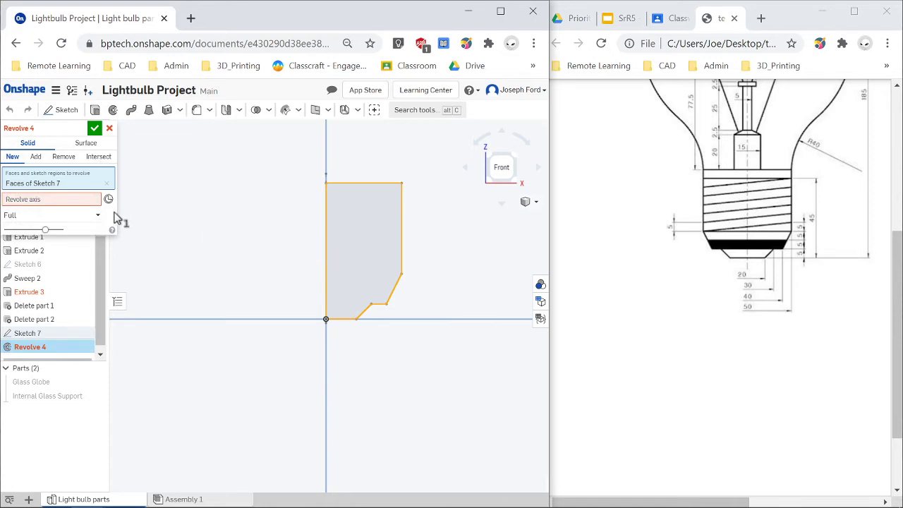
{"action": "left_click", "coordinate": [57, 199]}
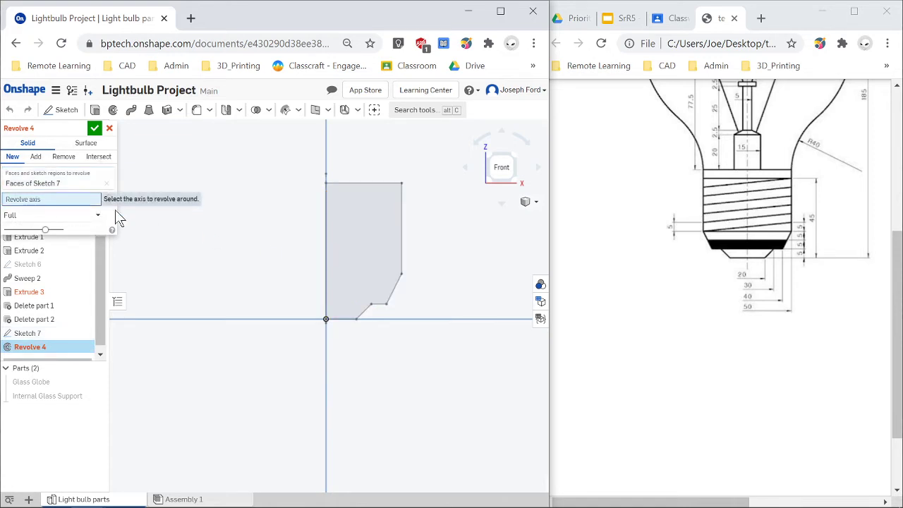
{"action": "left_click", "coordinate": [325, 249]}
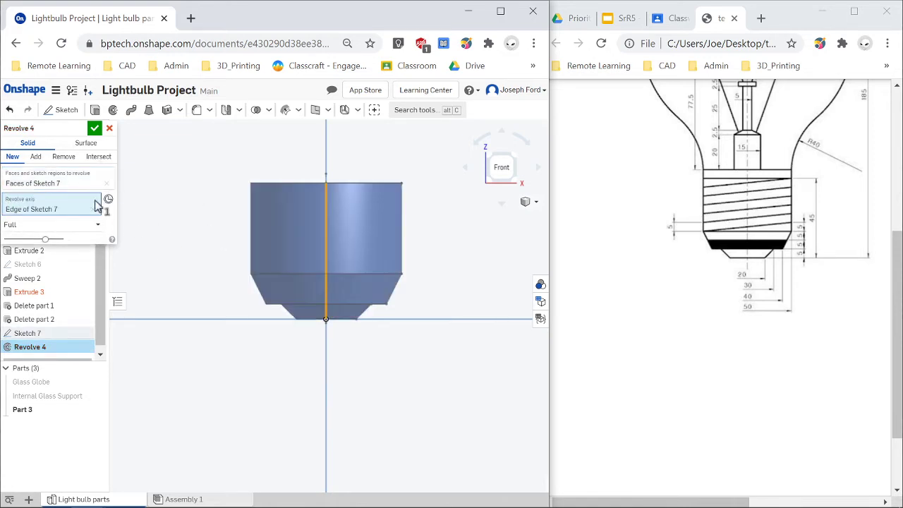
{"action": "left_click", "coordinate": [94, 128]}
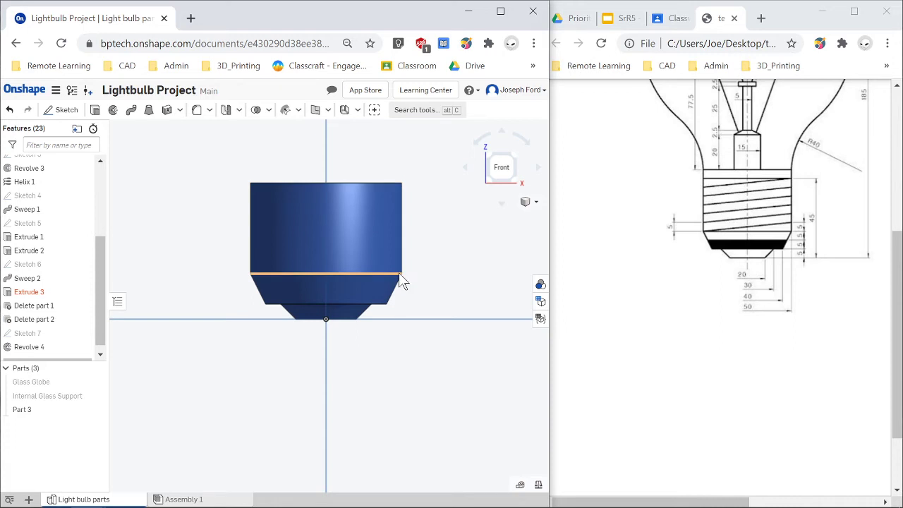
- Create a clockwise helix of 5 revolutions, defined by turns with a 0-degree start angle, on the base's upper cylindrical face
{"action": "key", "text": "alt+c"}
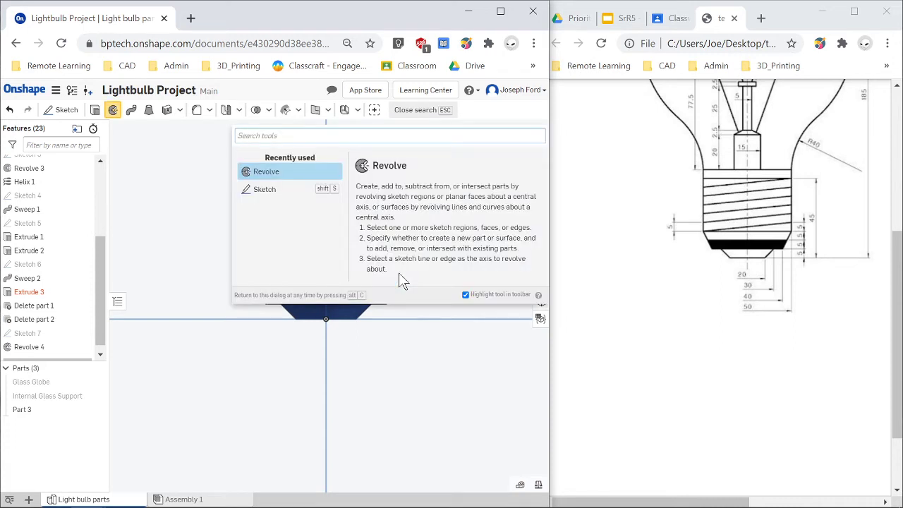
{"action": "type", "text": "h"}
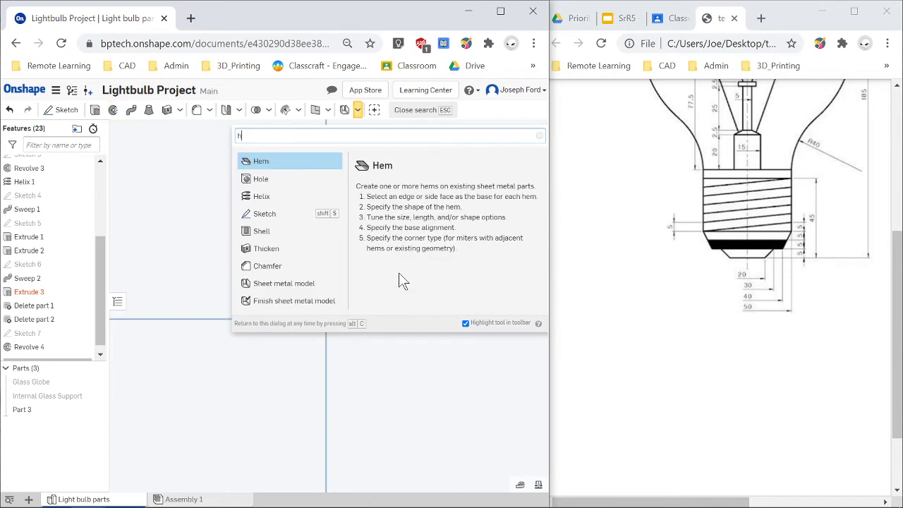
{"action": "left_click", "coordinate": [264, 196]}
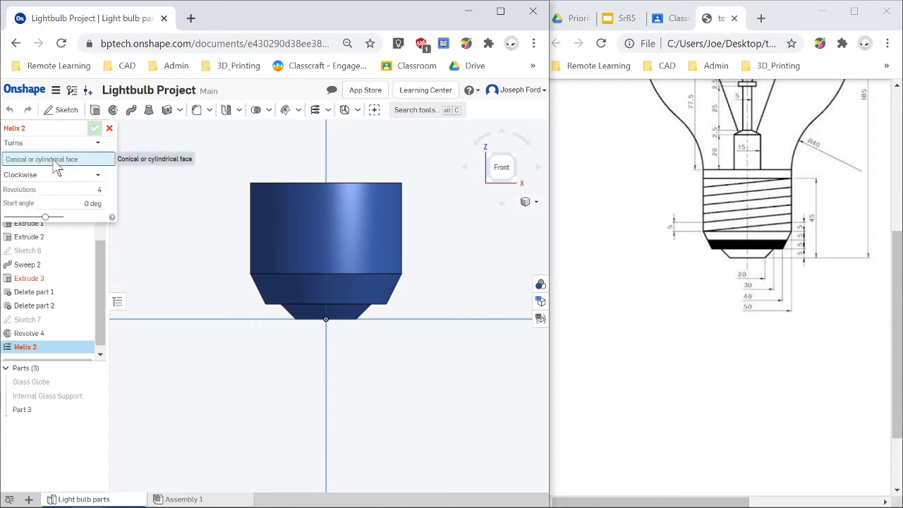
{"action": "left_click", "coordinate": [331, 232]}
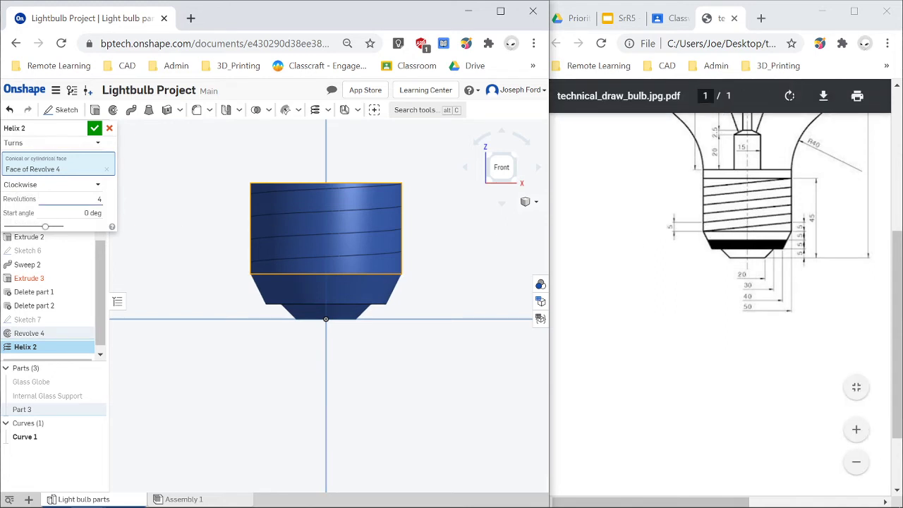
{"action": "left_click", "coordinate": [97, 199]}
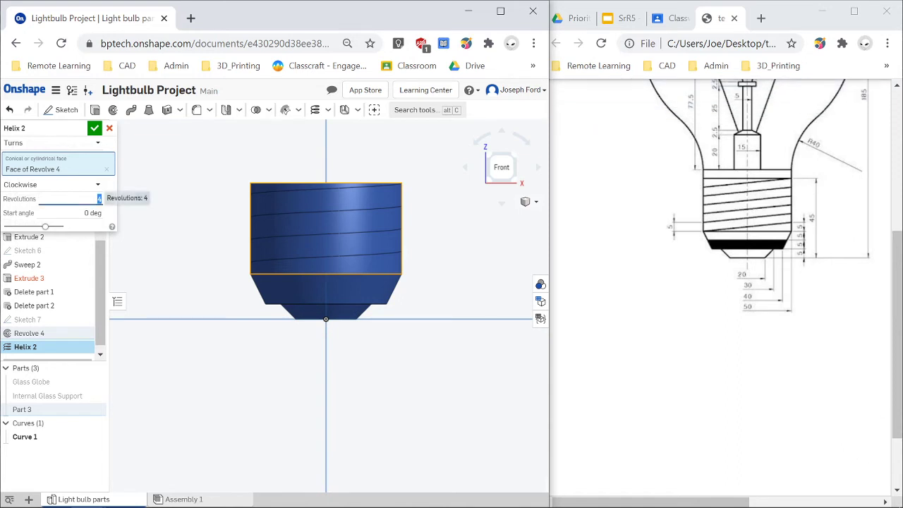
{"action": "type", "text": "5"}
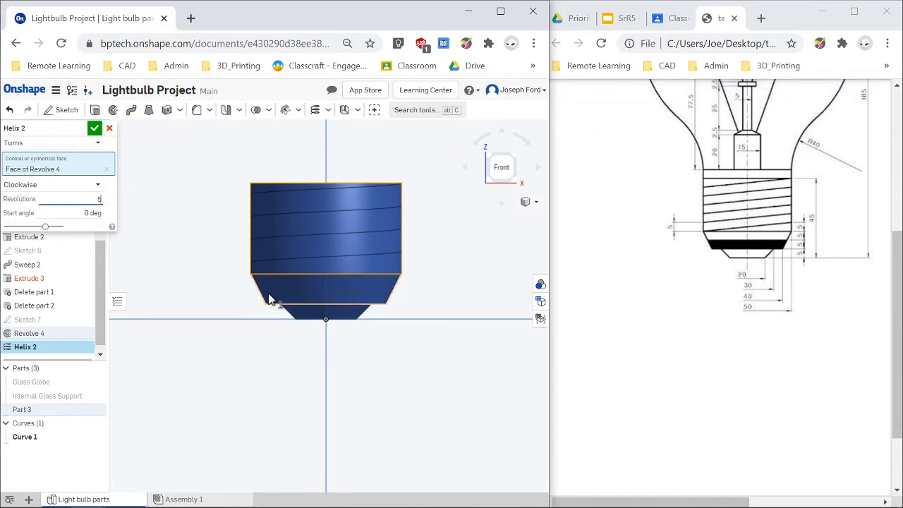
{"action": "key", "text": "Return"}
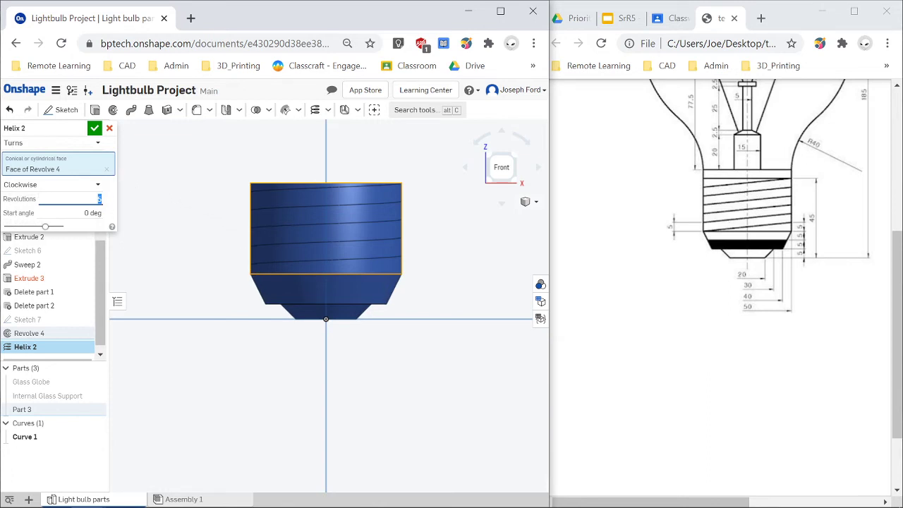
{"action": "left_click", "coordinate": [95, 128]}
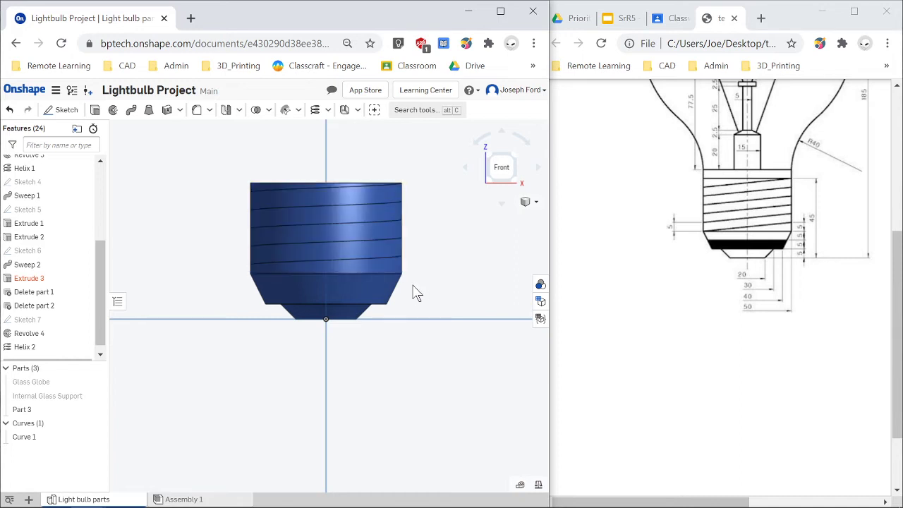
{"action": "scroll", "coordinate": [410, 274], "scroll_direction": "up", "scroll_amount": 2}
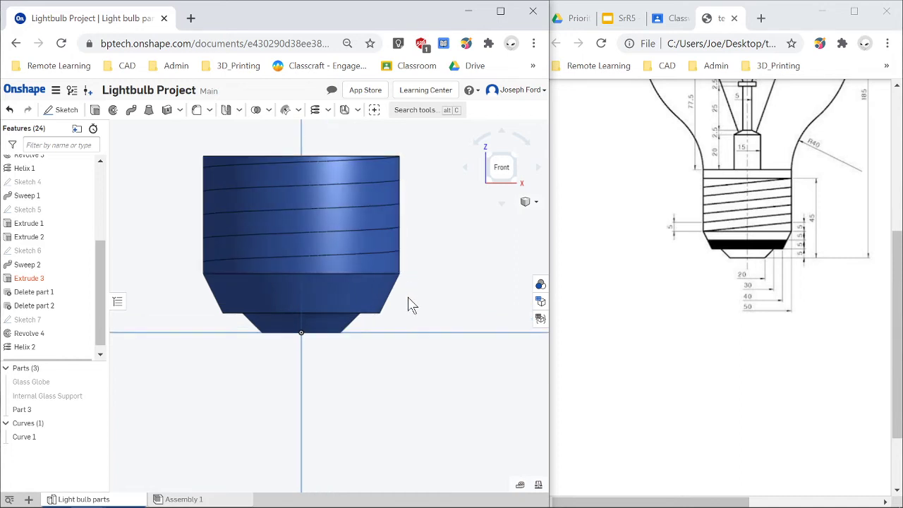
- Sketch a circle about 10 mm in diameter on the Front plane, centred on the lower outer corner of the base's cylindrical section
{"action": "right_click_drag", "start_coordinate": [408, 297], "coordinate": [380, 296]}
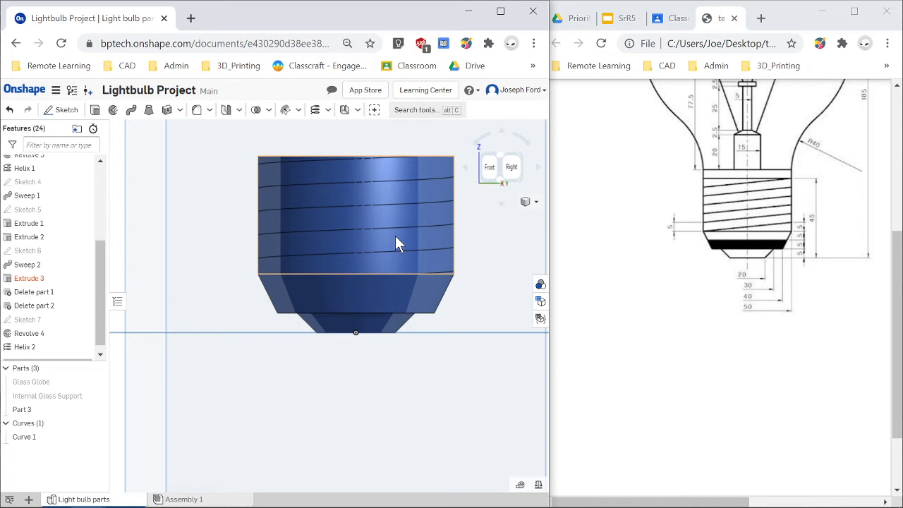
{"action": "left_click", "coordinate": [492, 169]}
{"action": "scroll", "coordinate": [398, 271], "scroll_direction": "up", "scroll_amount": 3}
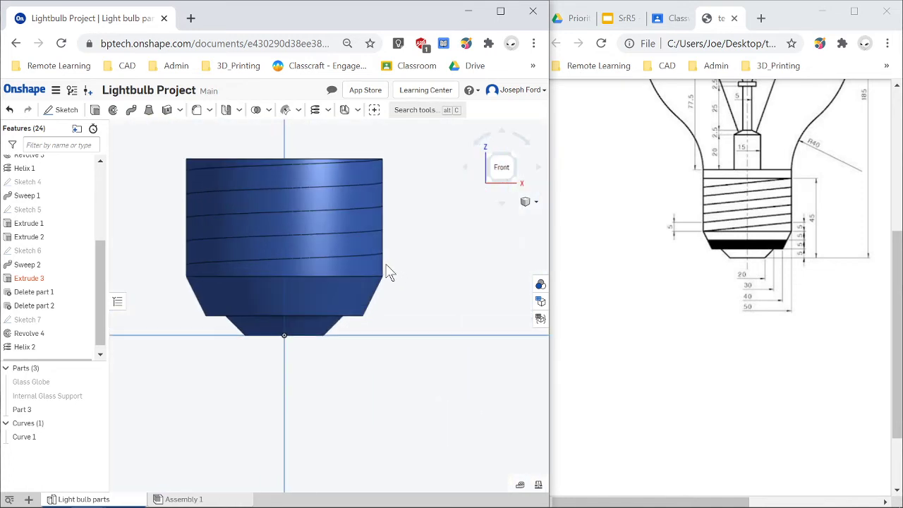
{"action": "scroll", "coordinate": [383, 280], "scroll_direction": "up", "scroll_amount": 2}
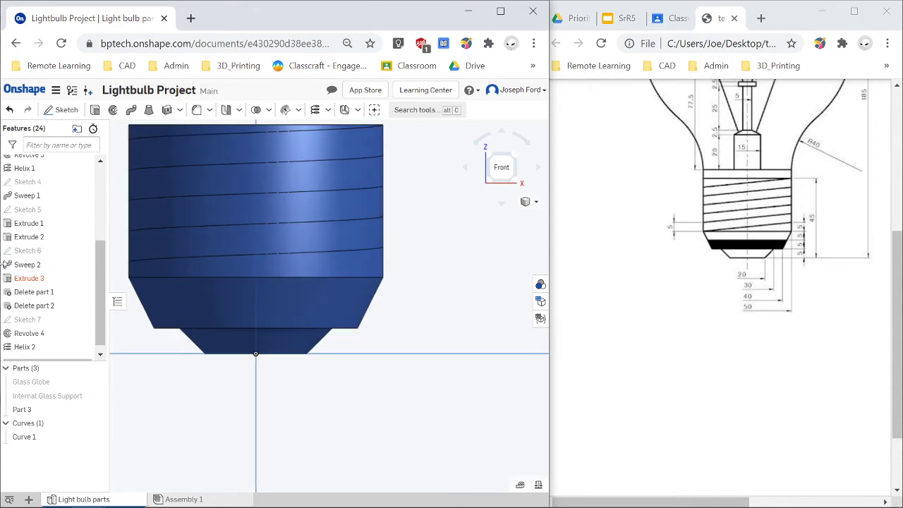
{"action": "left_click", "coordinate": [63, 111]}
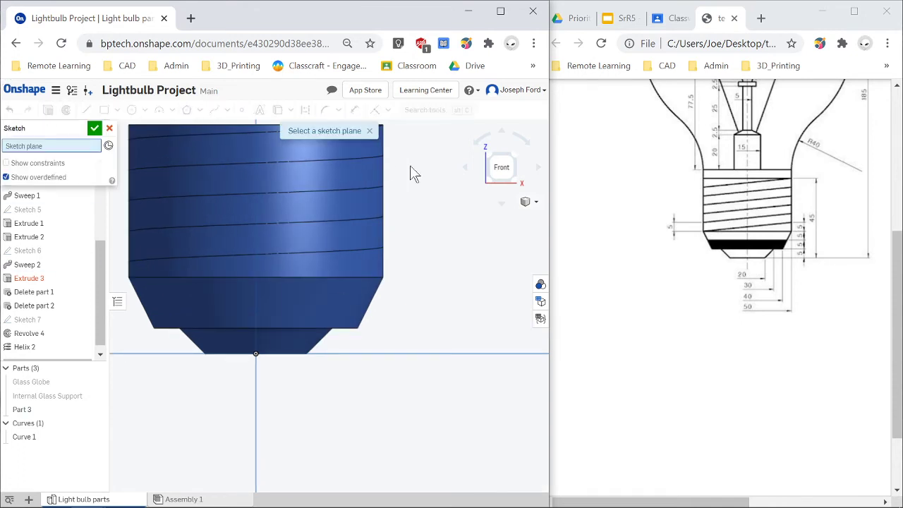
{"action": "left_click", "coordinate": [450, 256]}
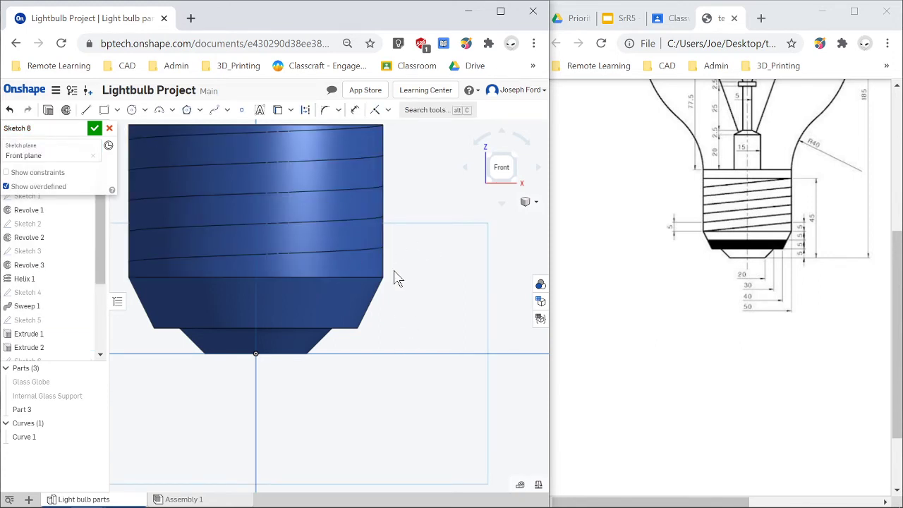
{"action": "left_click", "coordinate": [132, 111]}
{"action": "left_click", "coordinate": [382, 277]}
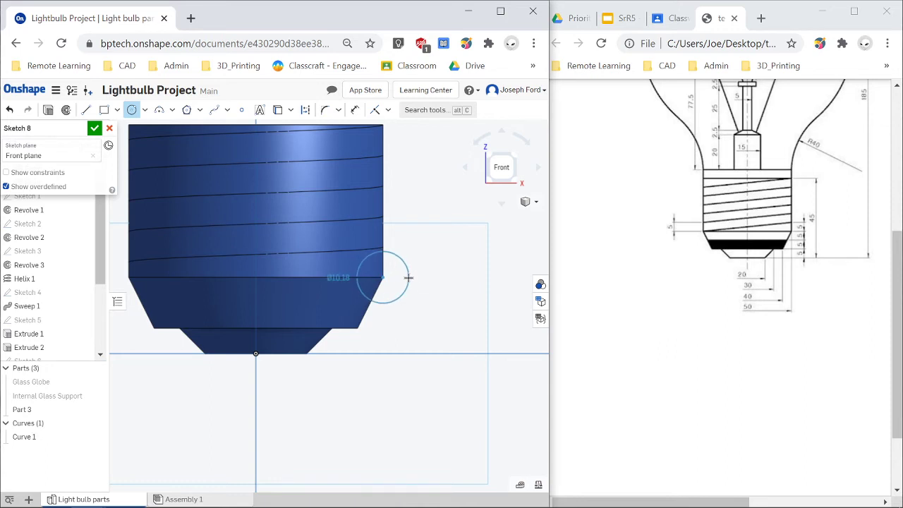
{"action": "left_click", "coordinate": [408, 277]}
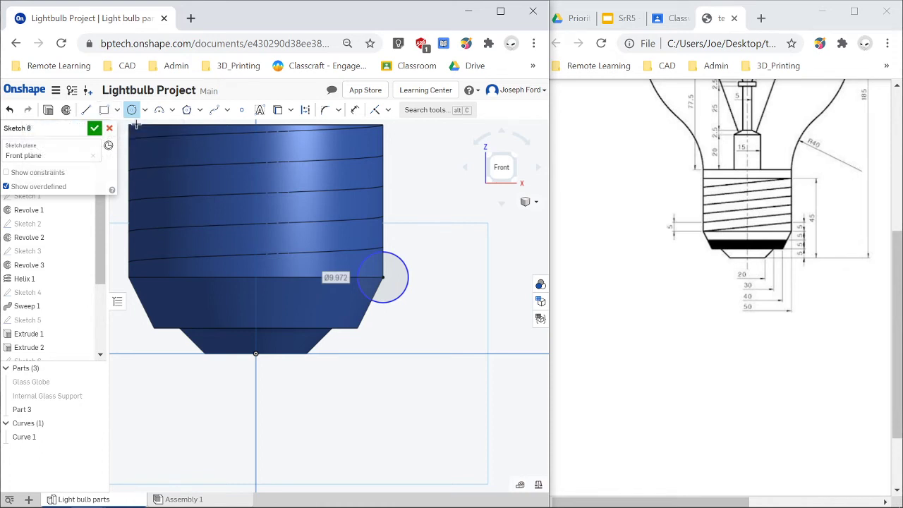
- Dimension the circle's diameter as 5 mm
{"action": "key", "text": "d"}
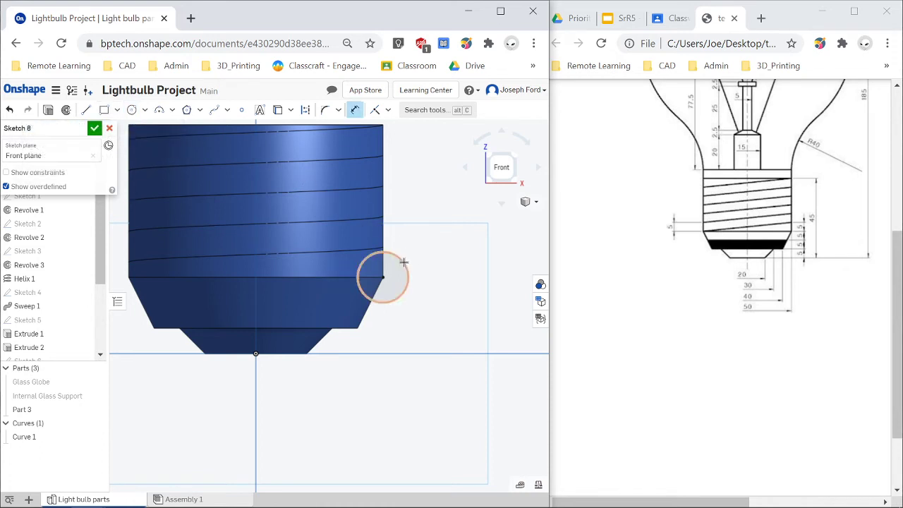
{"action": "left_click", "coordinate": [401, 260]}
{"action": "left_click", "coordinate": [438, 277]}
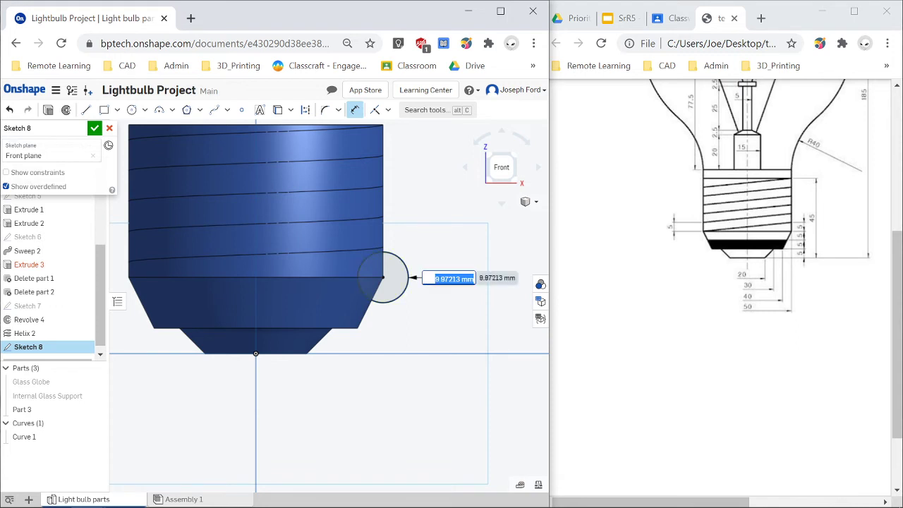
{"action": "type", "text": "5"}
{"action": "key", "text": "Return"}
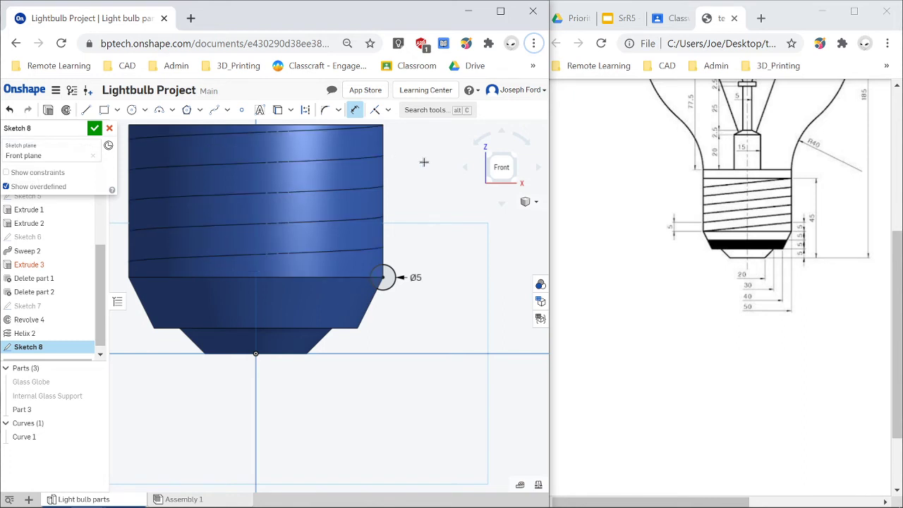
{"action": "left_click", "coordinate": [439, 111]}
{"action": "type", "text": "swe"}
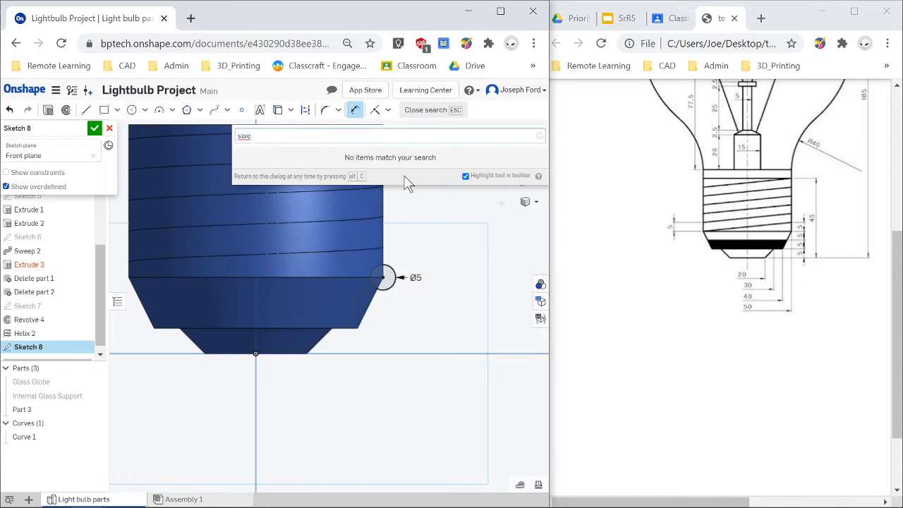
{"action": "key", "text": "BackSpace"}
{"action": "key", "text": "BackSpace"}
{"action": "key", "text": "BackSpace"}
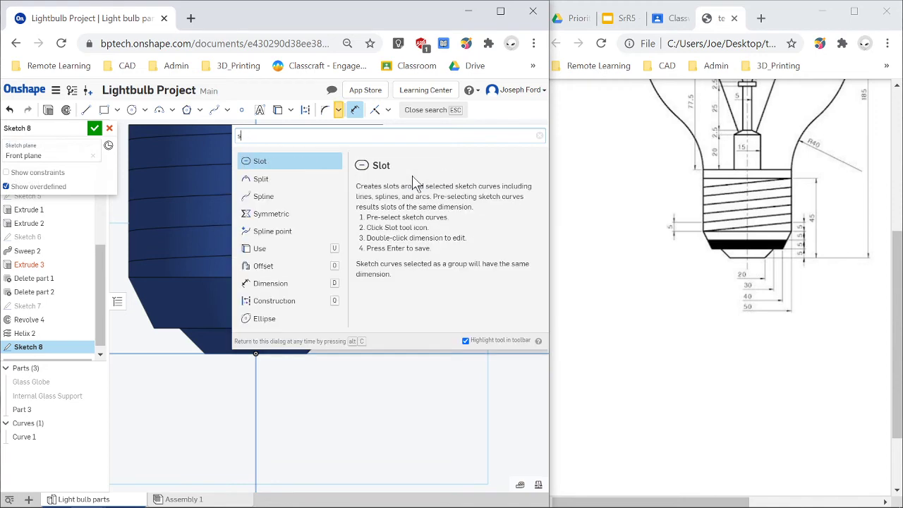
- Maximize the browser window and finish the thread profile sketch
{"action": "left_click", "coordinate": [500, 11]}
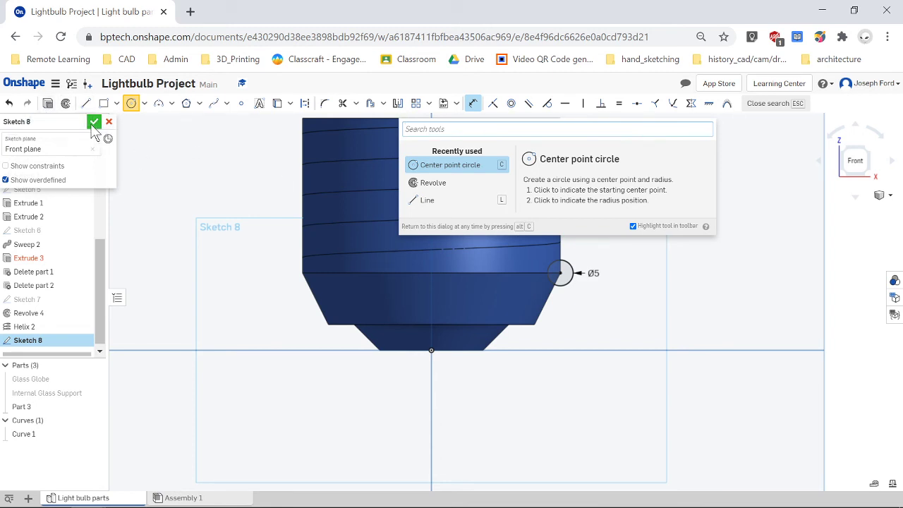
{"action": "left_click", "coordinate": [94, 123]}
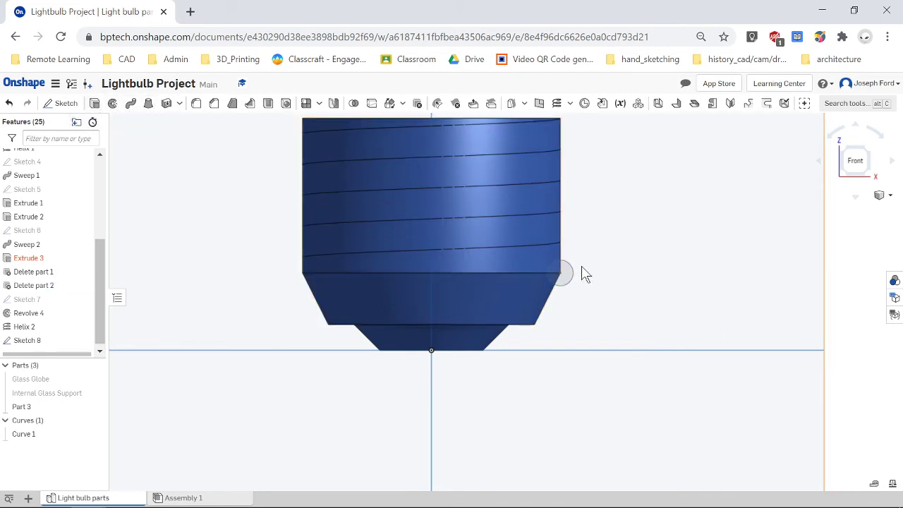
- Cut the thread groove from the base by sweeping the circle along the helix curve with the Remove option
{"action": "left_click", "coordinate": [131, 106]}
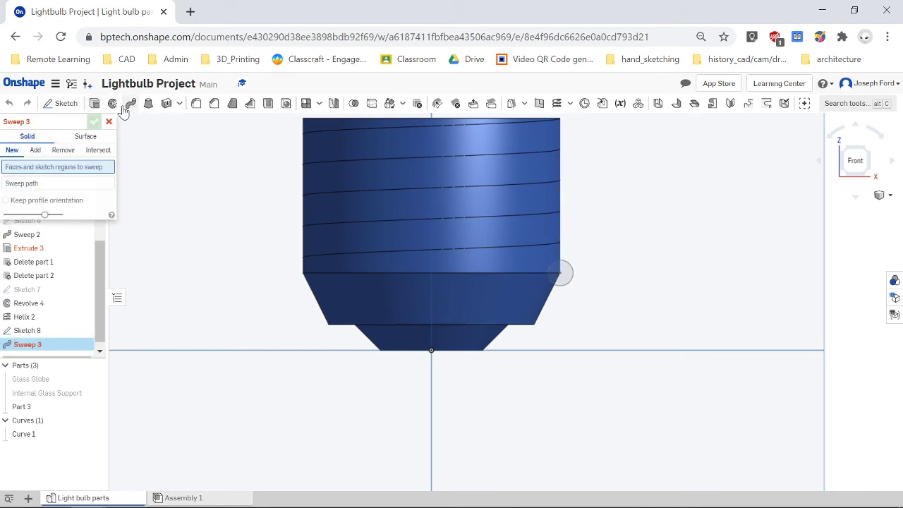
{"action": "left_click", "coordinate": [63, 150]}
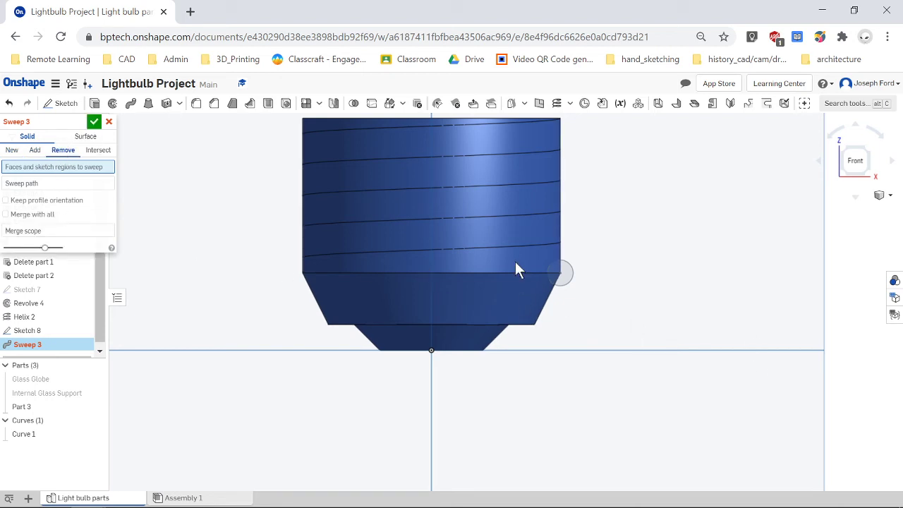
{"action": "left_click", "coordinate": [571, 273]}
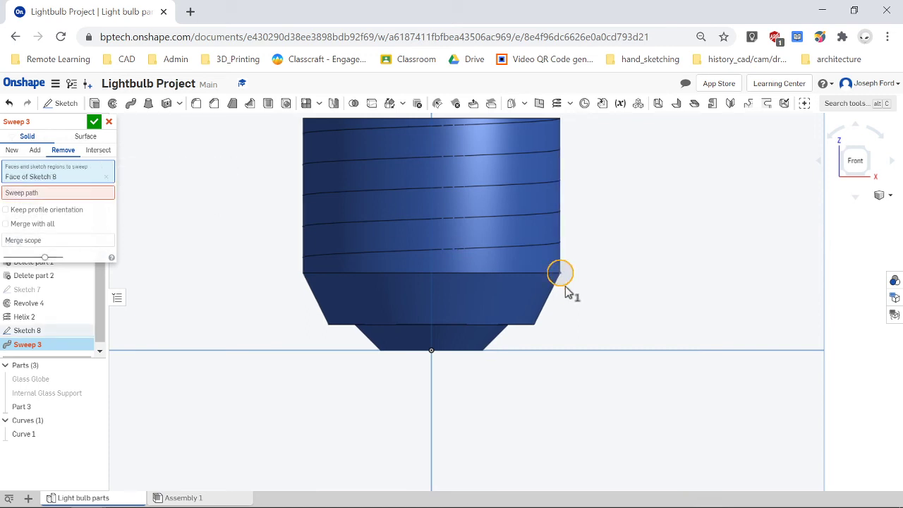
{"action": "right_click_drag", "start_coordinate": [590, 280], "coordinate": [540, 285]}
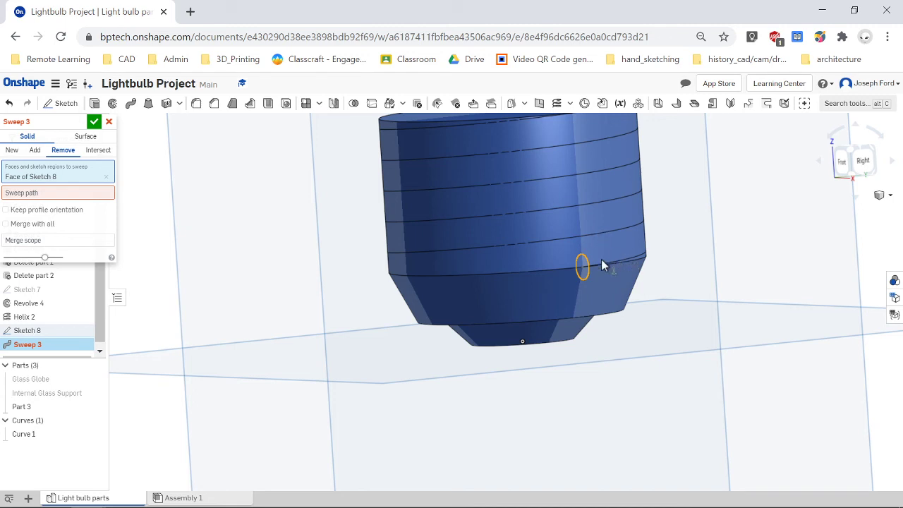
{"action": "right_click_drag", "start_coordinate": [601, 259], "coordinate": [615, 260]}
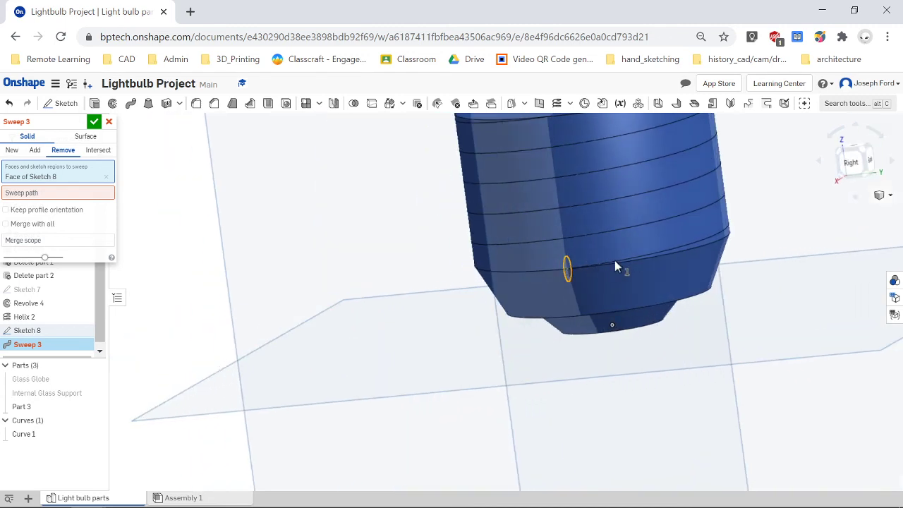
{"action": "left_click", "coordinate": [64, 193]}
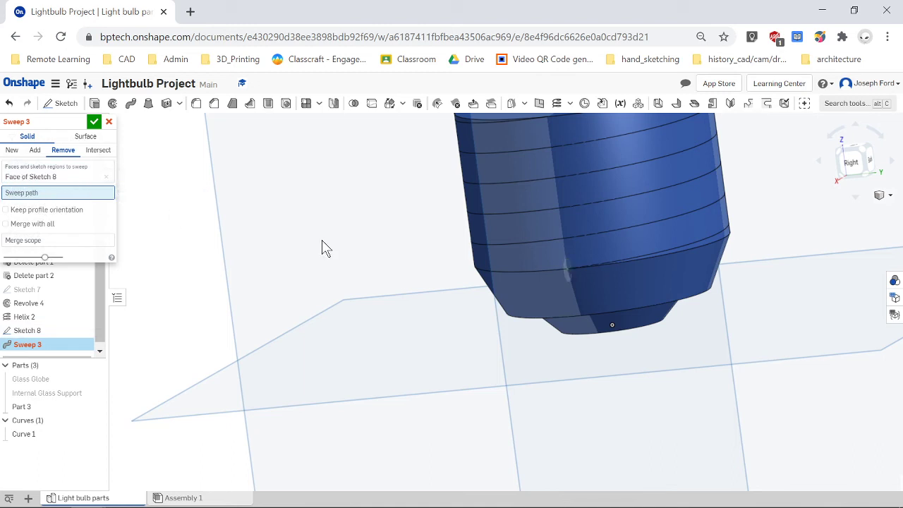
{"action": "left_click", "coordinate": [662, 256]}
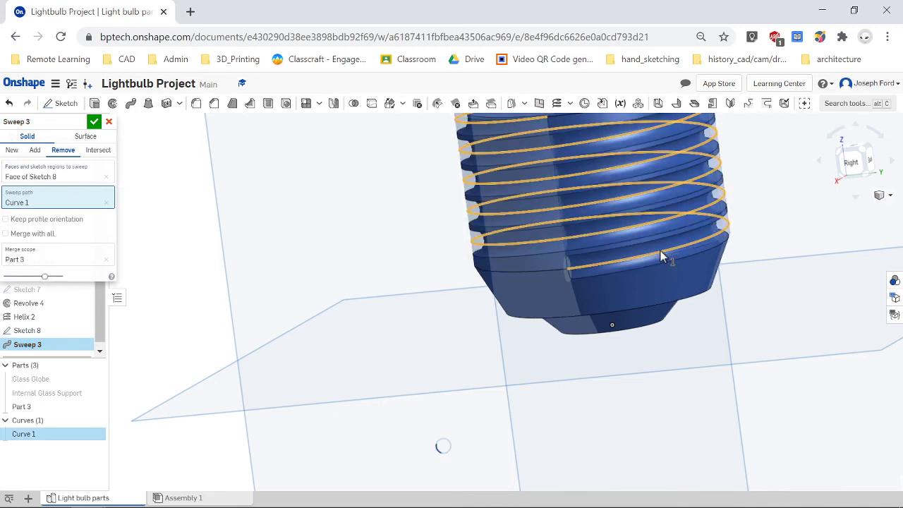
{"action": "scroll", "coordinate": [470, 299], "scroll_direction": "down", "scroll_amount": 4}
{"action": "right_click_drag", "start_coordinate": [401, 308], "coordinate": [501, 318]}
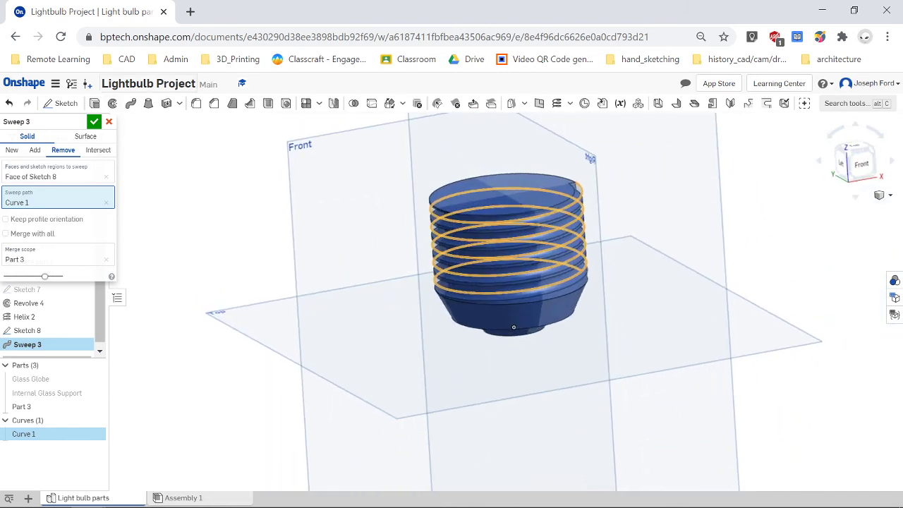
{"action": "left_click", "coordinate": [95, 123]}
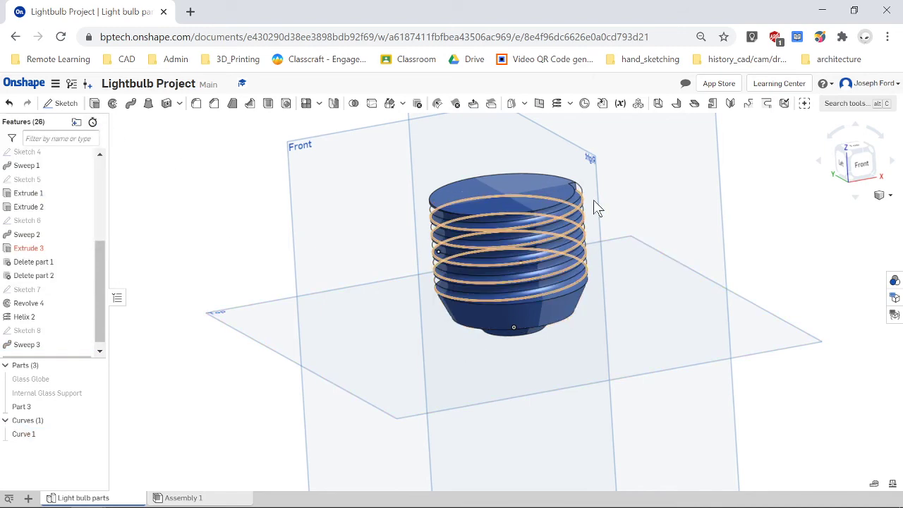
- Examine the cut thread from the front and from several angles, especially where the groove ends near the top rim
{"action": "scroll", "coordinate": [597, 204], "scroll_direction": "up", "scroll_amount": 5}
{"action": "scroll", "coordinate": [446, 427], "scroll_direction": "down", "scroll_amount": 5}
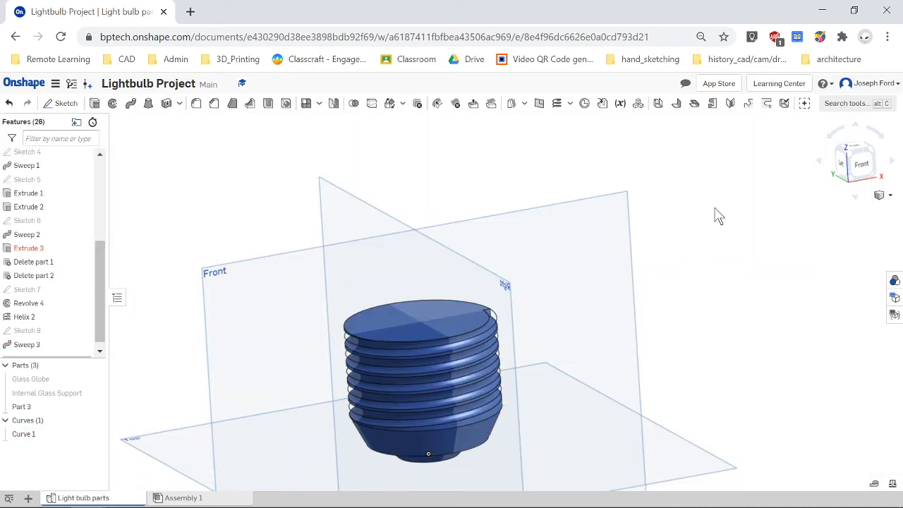
{"action": "left_click", "coordinate": [864, 167]}
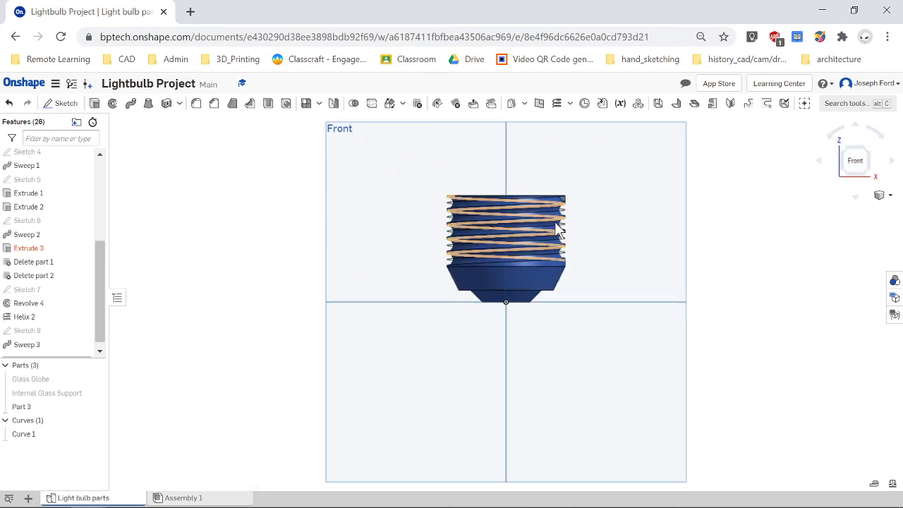
{"action": "scroll", "coordinate": [555, 221], "scroll_direction": "up", "scroll_amount": 3}
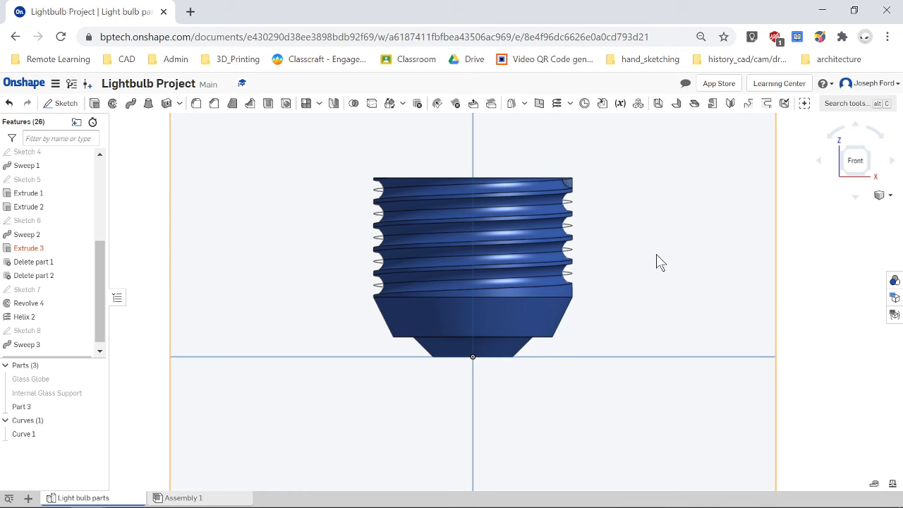
{"action": "right_click_drag", "start_coordinate": [710, 276], "coordinate": [657, 281]}
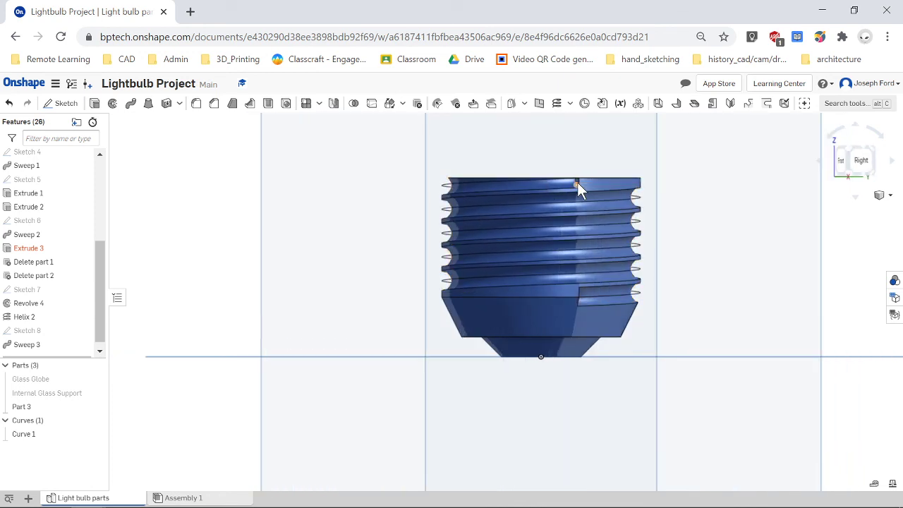
{"action": "right_click_drag", "start_coordinate": [517, 194], "coordinate": [548, 211]}
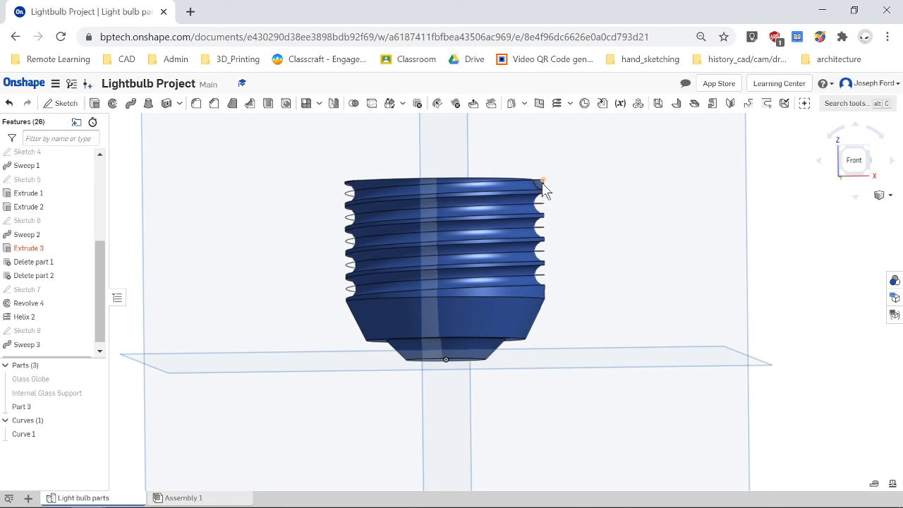
{"action": "scroll", "coordinate": [542, 186], "scroll_direction": "up", "scroll_amount": 3}
{"action": "right_click_drag", "start_coordinate": [616, 247], "coordinate": [607, 248]}
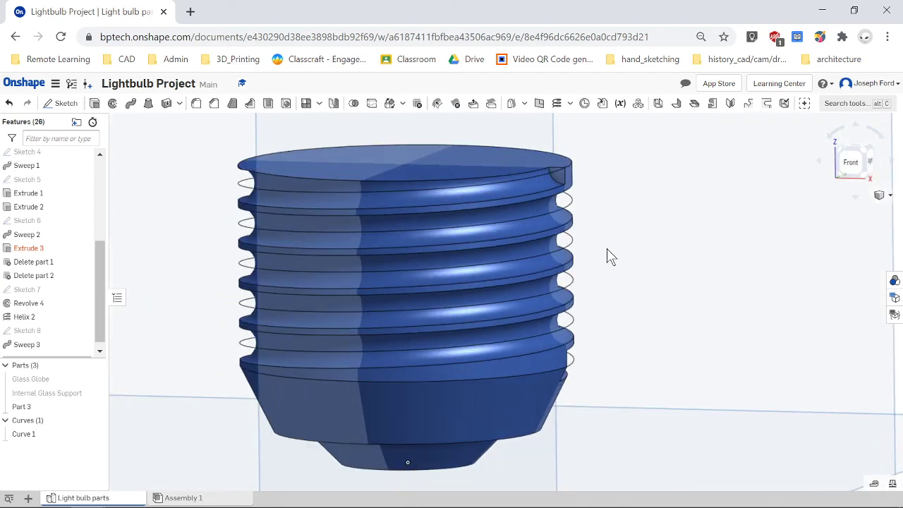
{"action": "scroll", "coordinate": [608, 187], "scroll_direction": "up", "scroll_amount": 2}
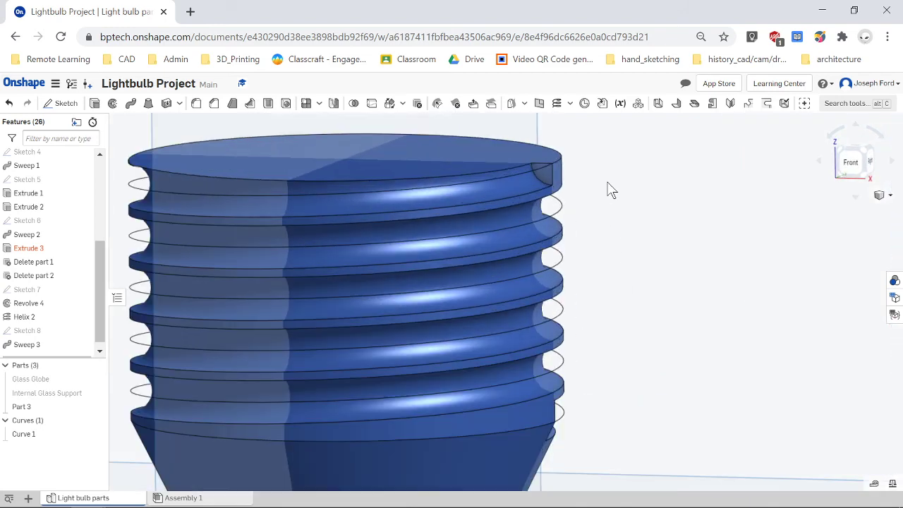
- Extrude the groove's end face near the top rim as a 25 mm blind Remove cut to run the thread out of the base
{"action": "left_click", "coordinate": [95, 104]}
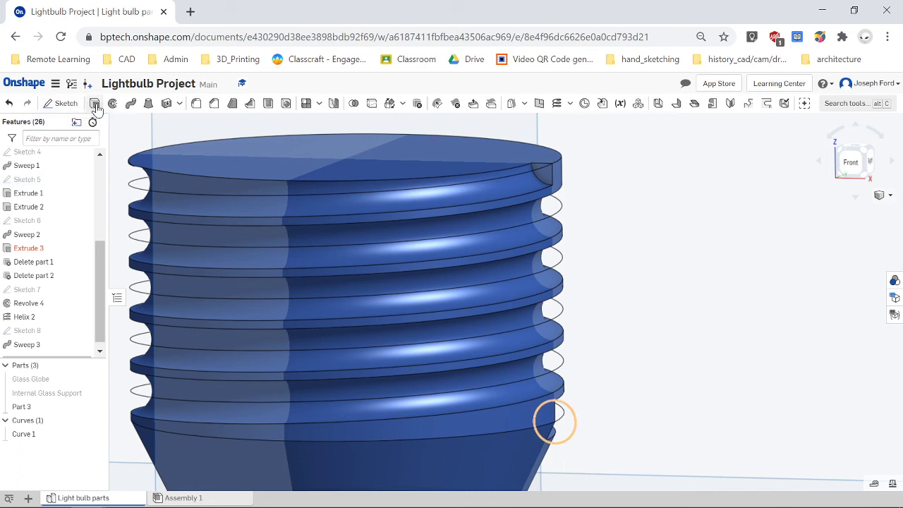
{"action": "left_click", "coordinate": [543, 176]}
{"action": "left_click", "coordinate": [34, 150]}
{"action": "left_click", "coordinate": [62, 150]}
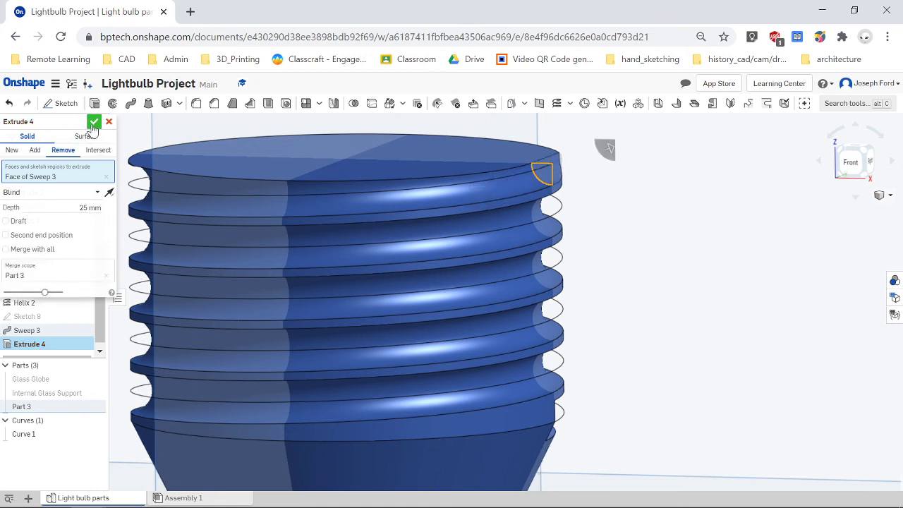
{"action": "left_click", "coordinate": [94, 122]}
{"action": "scroll", "coordinate": [674, 212], "scroll_direction": "down", "scroll_amount": 3}
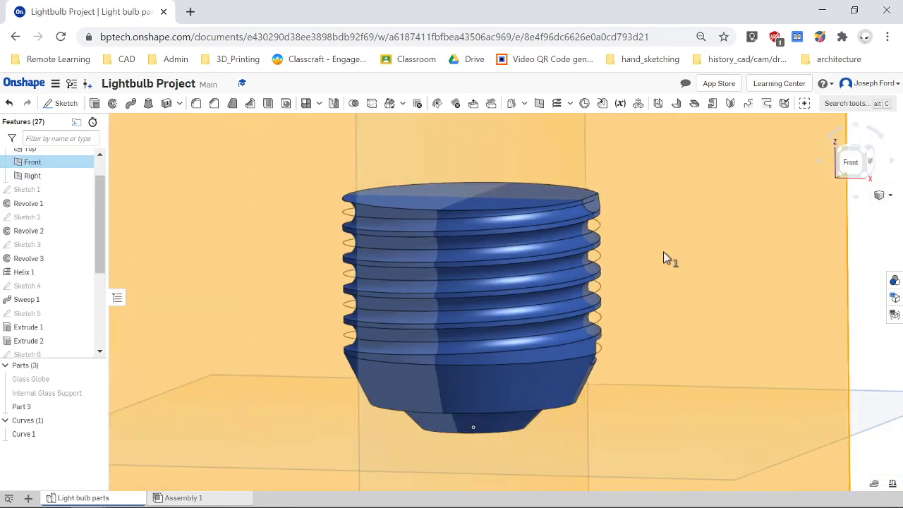
{"action": "scroll", "coordinate": [303, 311], "scroll_direction": "down", "scroll_amount": 3}
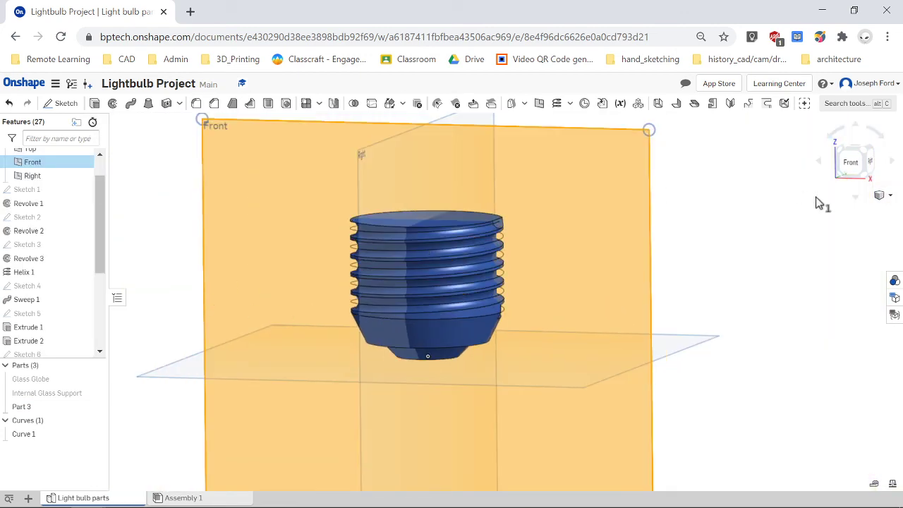
{"action": "left_click", "coordinate": [857, 170]}
{"action": "left_click", "coordinate": [752, 232]}
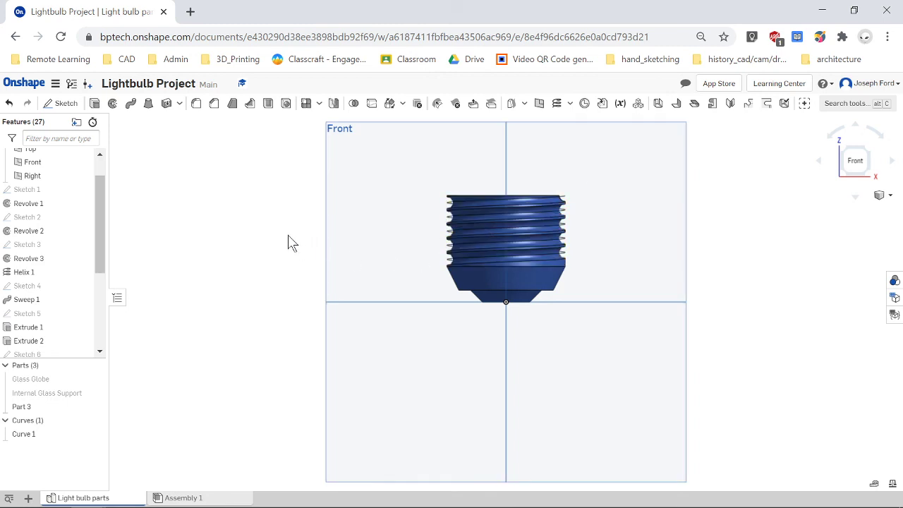
- Restore the maximized browser window and place it beside the technical drawing to compare the base with it
{"action": "right_click_drag", "start_coordinate": [287, 235], "coordinate": [288, 250]}
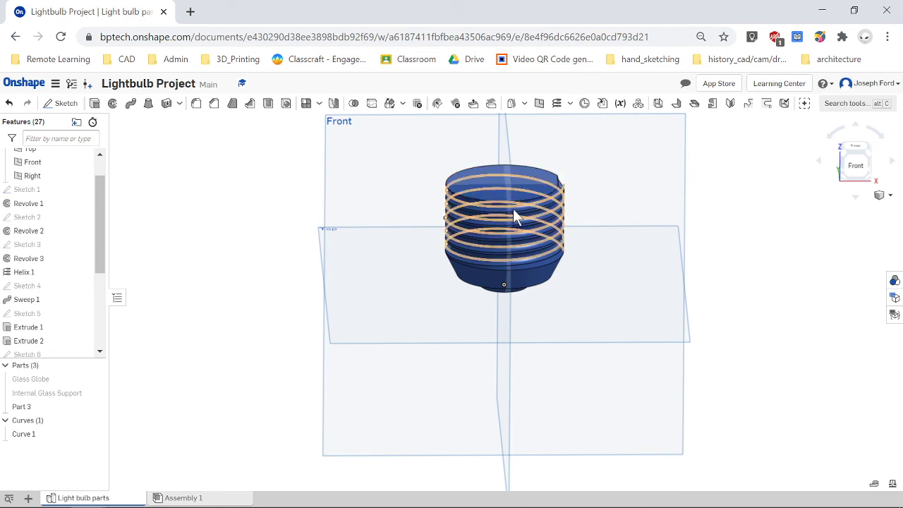
{"action": "left_click", "coordinate": [854, 10]}
{"action": "left_click_drag", "start_coordinate": [155, 208], "coordinate": [1, 260]}
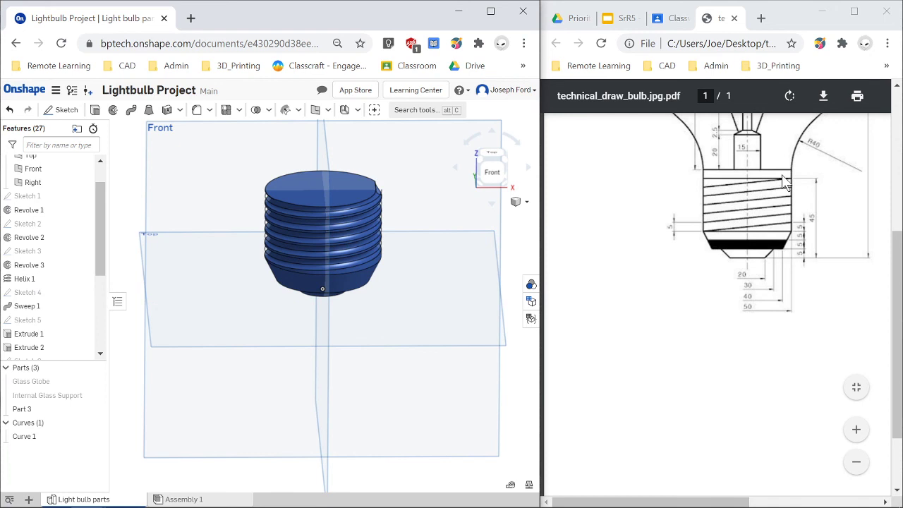
{"action": "scroll", "coordinate": [313, 214], "scroll_direction": "up", "scroll_amount": 2}
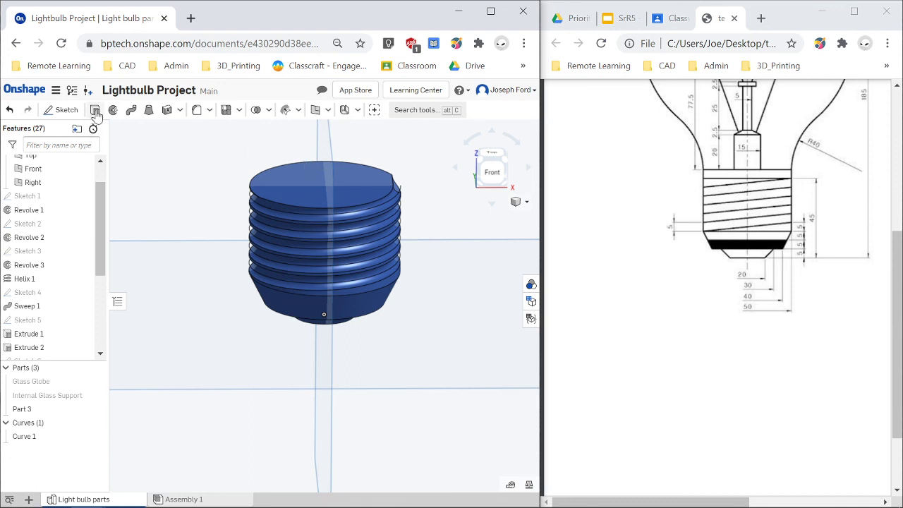
- Extrude the flat top face of the threaded base 5 mm blind as an Add to Part 3, forming the collar above the thread
{"action": "left_click", "coordinate": [95, 110]}
{"action": "left_click", "coordinate": [311, 185]}
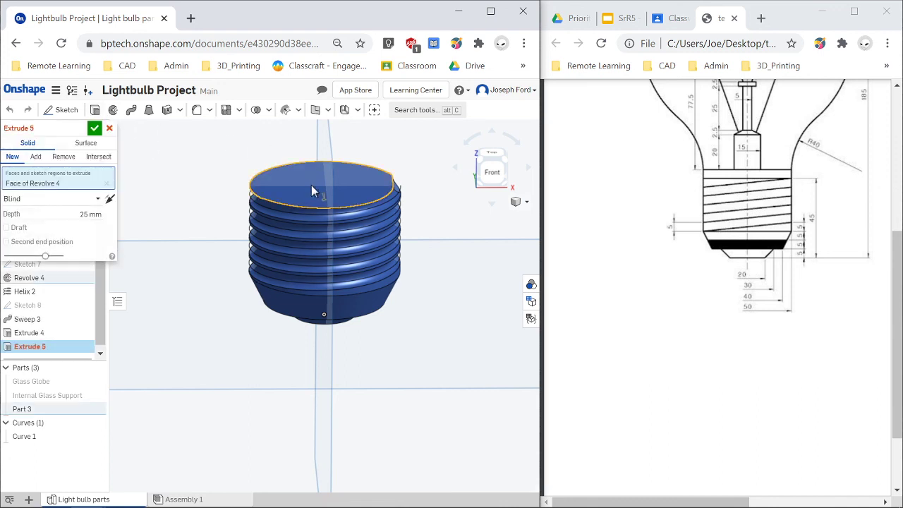
{"action": "scroll", "coordinate": [315, 185], "scroll_direction": "up", "scroll_amount": 2}
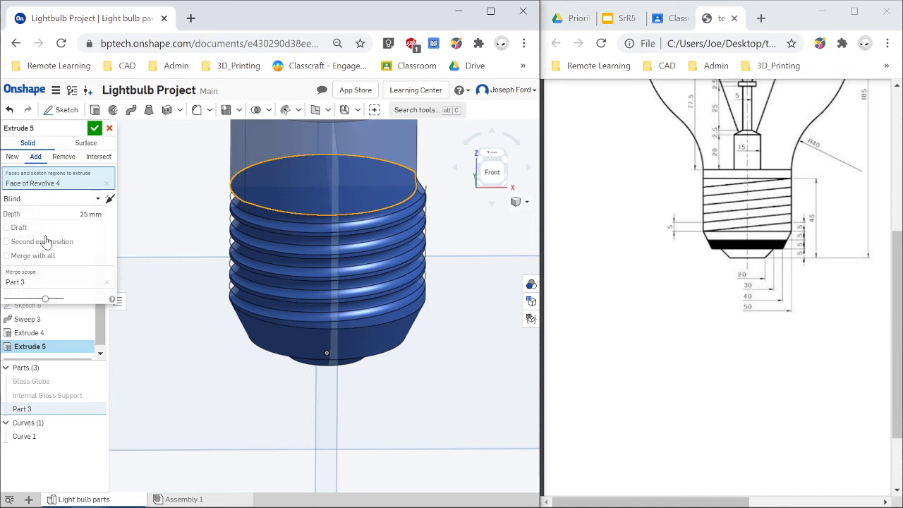
{"action": "left_click", "coordinate": [91, 214]}
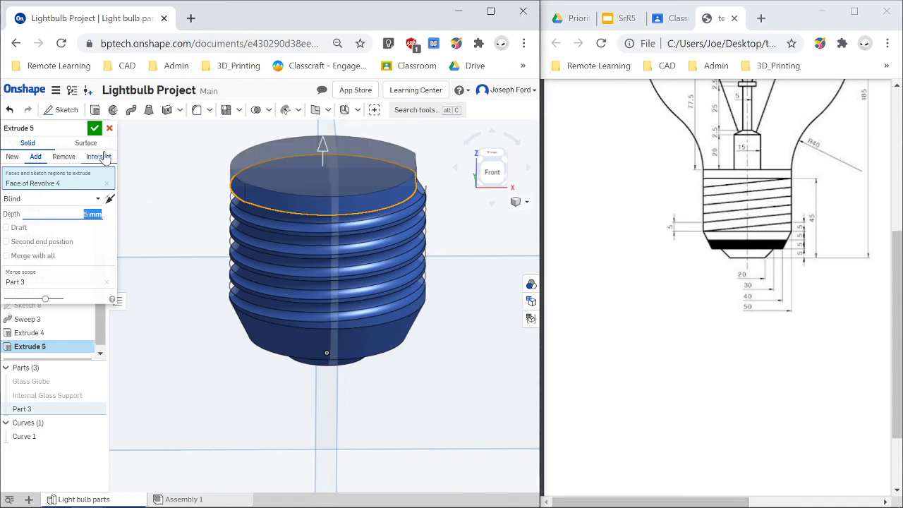
{"action": "mouse_move", "coordinate": [498, 343]}
{"action": "right_mouse_down"}
{"action": "mouse_move", "coordinate": [482, 314]}
{"action": "mouse_move", "coordinate": [494, 339]}
{"action": "right_mouse_up"}
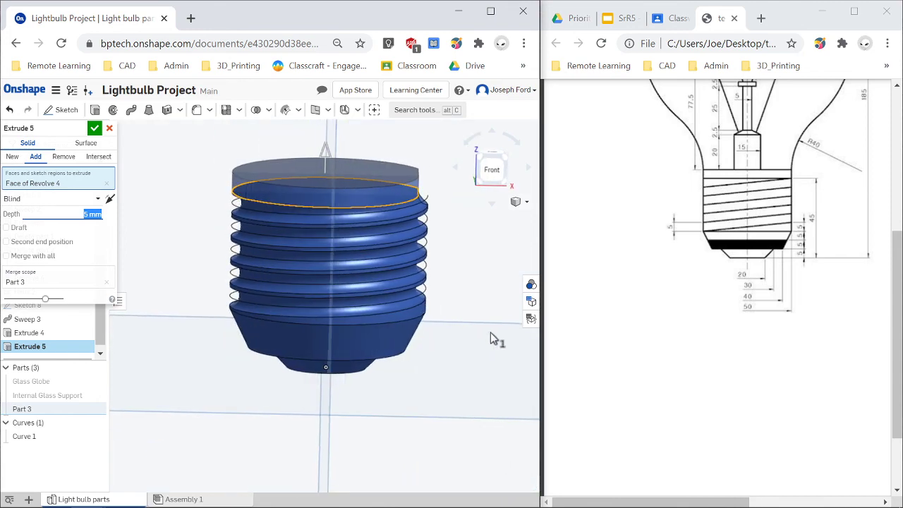
{"action": "left_click", "coordinate": [94, 129]}
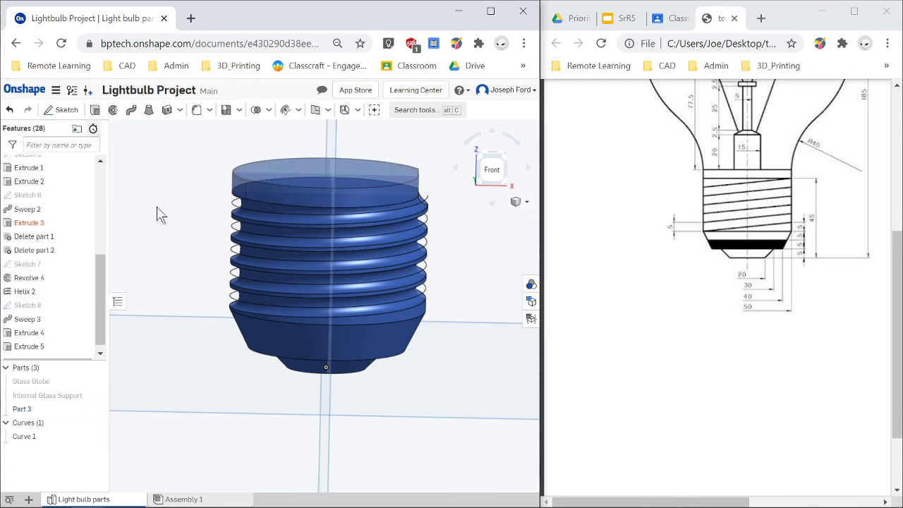
{"action": "left_click", "coordinate": [492, 166]}
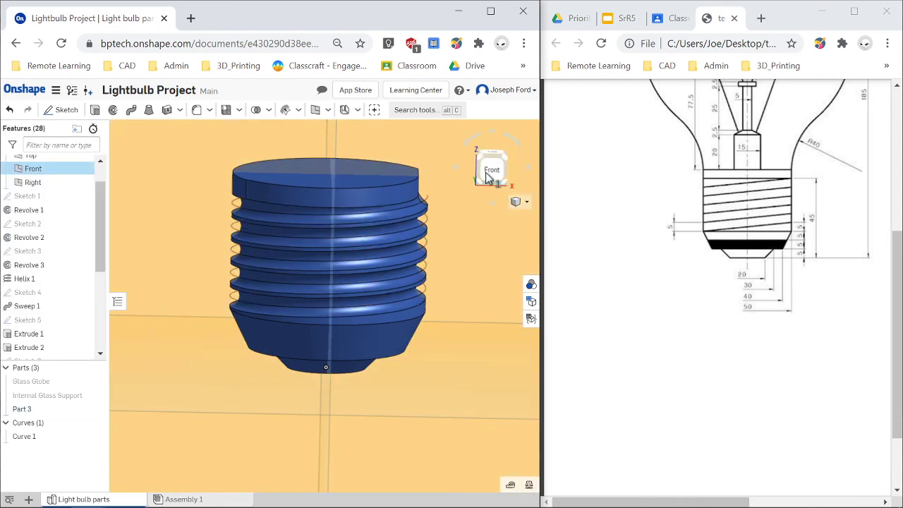
{"action": "left_click", "coordinate": [494, 171]}
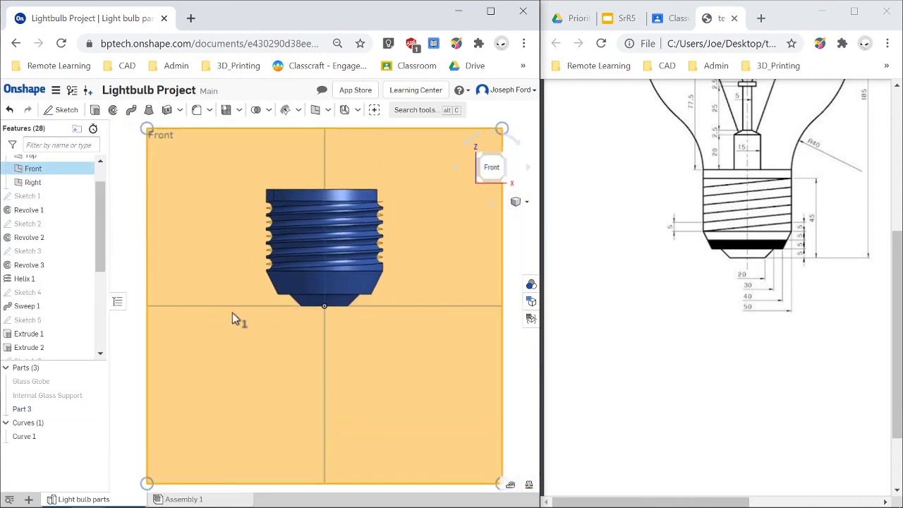
{"action": "left_click", "coordinate": [130, 262]}
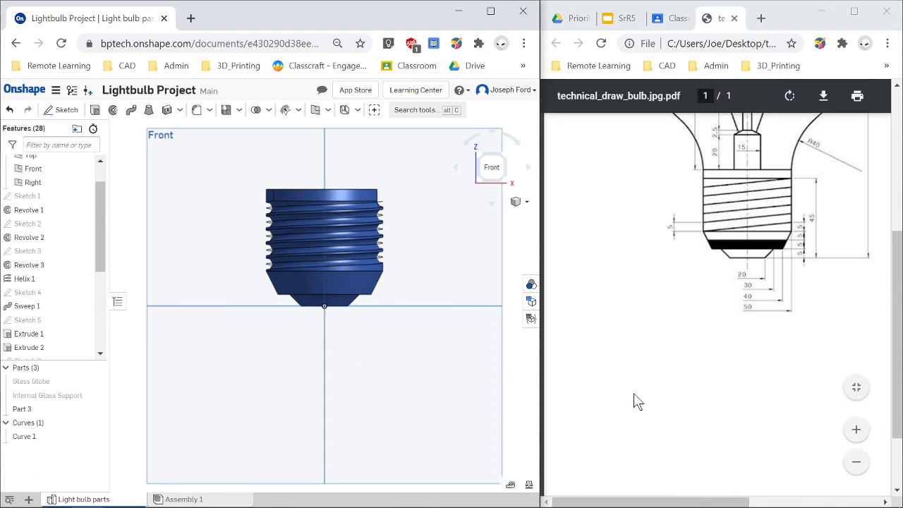